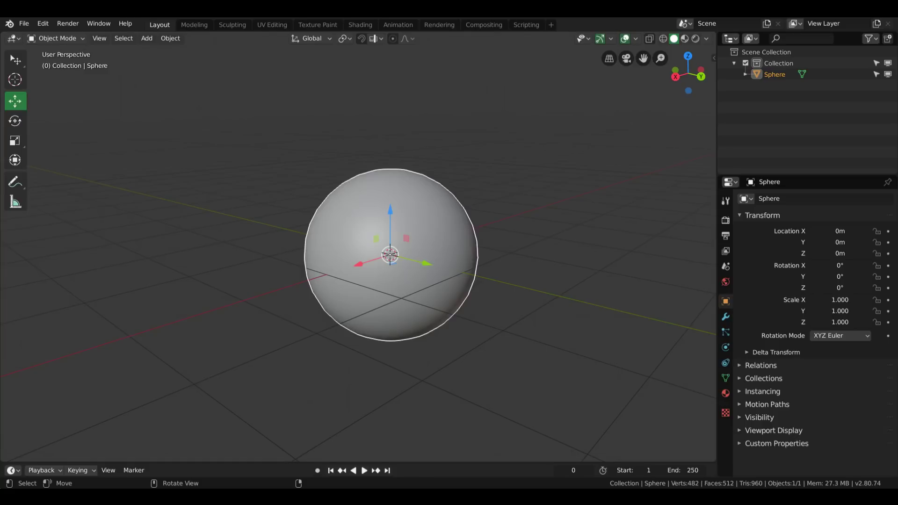
{"action": "middle_click_drag", "start_coordinate": [248, 210], "coordinate": [390, 211]}
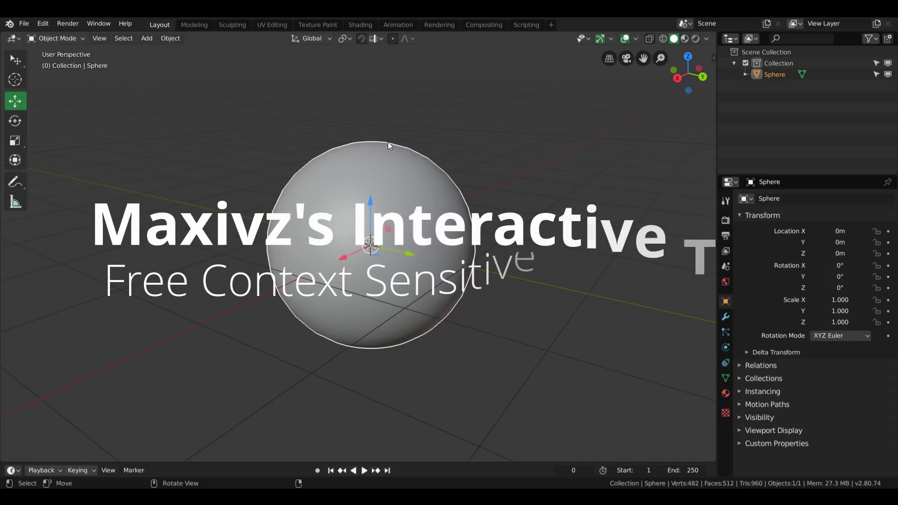
{"action": "middle_click_drag", "start_coordinate": [419, 164], "coordinate": [477, 217]}
{"action": "middle_click_drag", "start_coordinate": [476, 217], "coordinate": [483, 186], "text": "shift"}
{"action": "scroll", "coordinate": [493, 184], "scroll_direction": "up", "scroll_amount": 1}
{"action": "scroll", "coordinate": [482, 226], "scroll_direction": "up", "scroll_amount": 2}
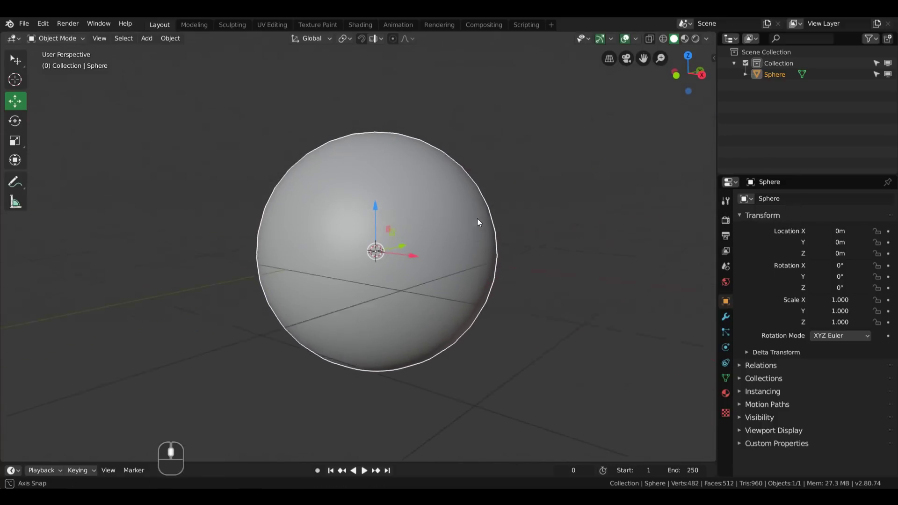
- Enter Edit Mode on the sphere and bring up the Maxivz Interactive Tools, widened so the tool names are readable
{"action": "key", "text": "Tab"}
{"action": "scroll", "coordinate": [465, 200], "scroll_direction": "up", "scroll_amount": 2}
{"action": "key", "text": "n"}
{"action": "left_click", "coordinate": [710, 239]}
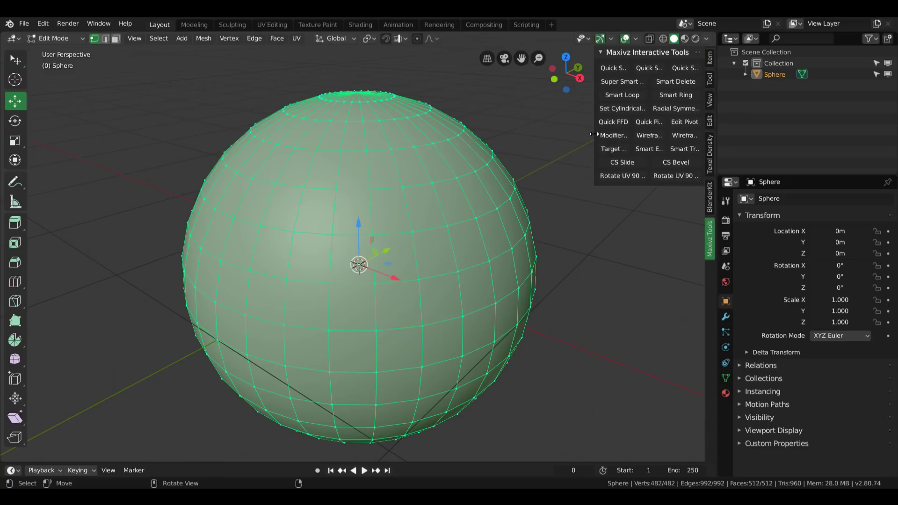
{"action": "left_click_drag", "start_coordinate": [594, 135], "coordinate": [556, 134]}
{"action": "scroll", "coordinate": [360, 262], "scroll_direction": "down", "scroll_amount": 1}
{"action": "middle_click_drag", "start_coordinate": [316, 297], "coordinate": [464, 249]}
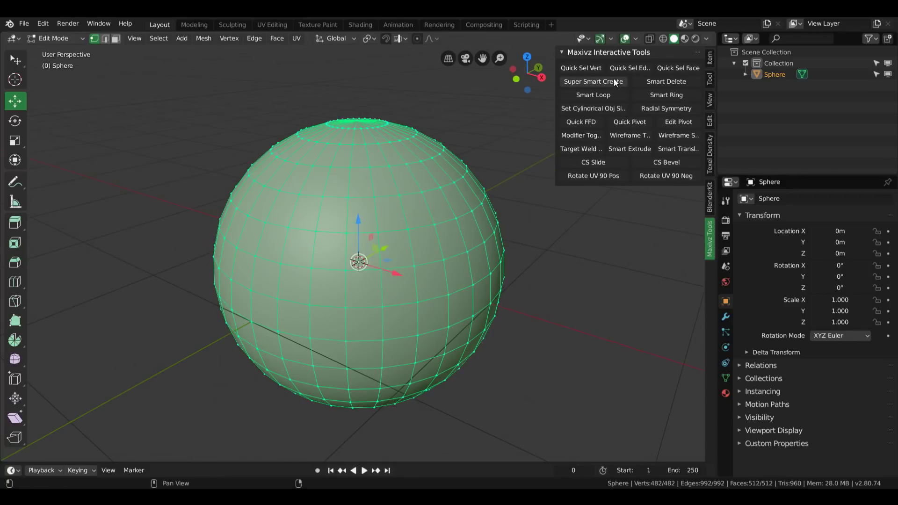
- Switch to face selection, select a block of faces three wide and four high on the sphere's side, and delete it
{"action": "key", "text": "a"}
{"action": "key", "text": "ctrl+Tab"}
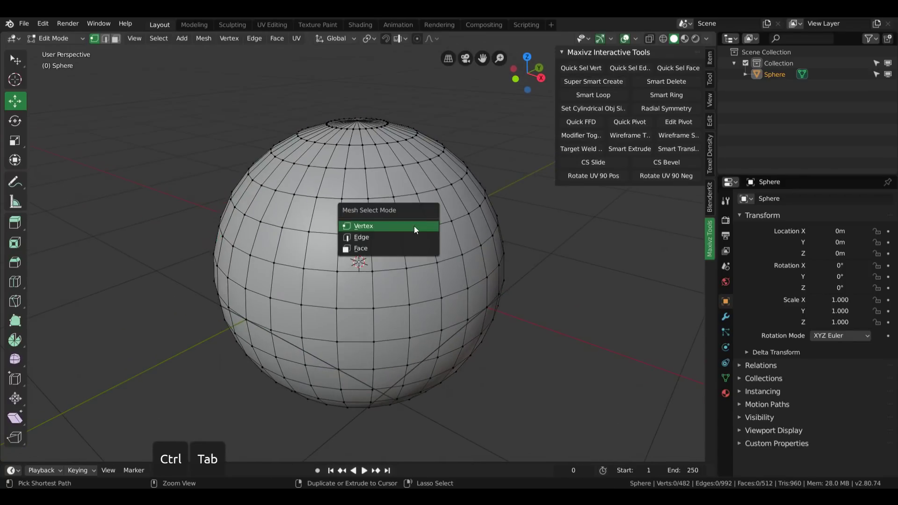
{"action": "left_click", "coordinate": [402, 249]}
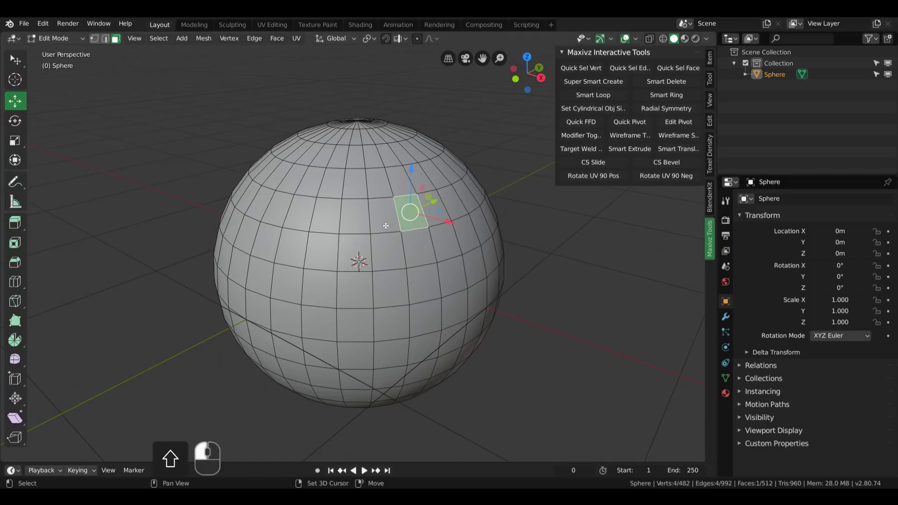
{"action": "left_click", "coordinate": [385, 225], "text": "shift"}
{"action": "left_click", "coordinate": [443, 210], "text": "shift"}
{"action": "left_click", "coordinate": [419, 248], "text": "shift"}
{"action": "left_click", "coordinate": [447, 241], "text": "shift"}
{"action": "left_click", "coordinate": [388, 256], "text": "shift"}
{"action": "left_click", "coordinate": [393, 286], "text": "shift"}
{"action": "left_click", "coordinate": [425, 282], "text": "shift"}
{"action": "left_click", "coordinate": [453, 278], "text": "shift"}
{"action": "middle_click_drag", "start_coordinate": [453, 279], "coordinate": [432, 285]}
{"action": "left_click", "coordinate": [429, 284], "text": "shift"}
{"action": "left_click", "coordinate": [395, 286], "text": "shift"}
{"action": "left_click", "coordinate": [359, 286], "text": "shift"}
{"action": "middle_click_drag", "start_coordinate": [359, 286], "coordinate": [385, 267]}
{"action": "scroll", "coordinate": [384, 266], "scroll_direction": "up", "scroll_amount": 1}
{"action": "key", "text": "x"}
{"action": "left_click", "coordinate": [478, 258]}
- Select the border edge loop of the hole in the sphere and fill it with Super Smart Create
{"action": "key", "text": "ctrl+Tab"}
{"action": "middle_click_drag", "start_coordinate": [440, 249], "coordinate": [418, 232], "text": "shift"}
{"action": "left_click", "coordinate": [428, 238]}
{"action": "left_click", "coordinate": [426, 232], "text": "alt"}
{"action": "left_click", "coordinate": [579, 82]}
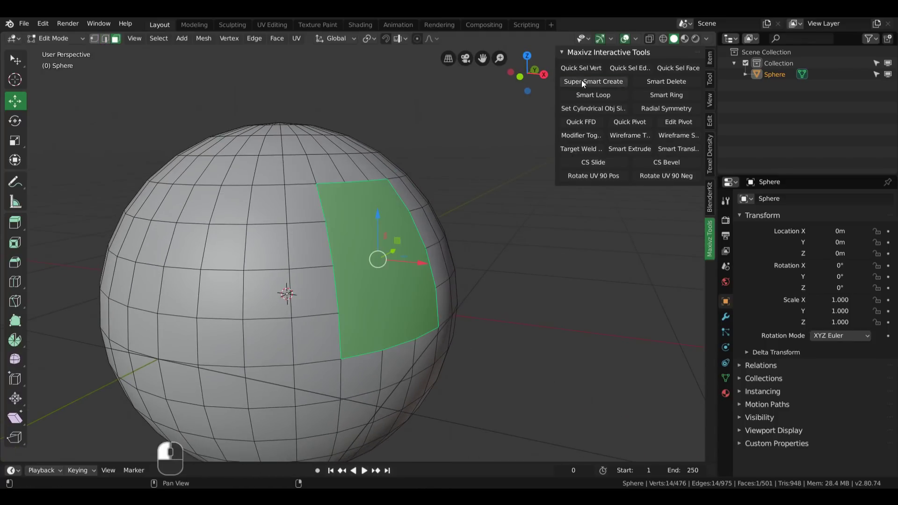
- Switch to edge selection and select three alternate vertical edges in one ring near the sphere's pole
{"action": "middle_click_drag", "start_coordinate": [468, 281], "coordinate": [363, 276]}
{"action": "key", "text": "alt+a"}
{"action": "mouse_move", "coordinate": [363, 276]}
{"action": "middle_mouse_down", "text": "shift"}
{"action": "mouse_move", "coordinate": [373, 263]}
{"action": "mouse_move", "coordinate": [389, 267]}
{"action": "mouse_move", "coordinate": [351, 270]}
{"action": "middle_mouse_up", "text": "shift"}
{"action": "scroll", "coordinate": [373, 262], "scroll_direction": "up", "scroll_amount": 2}
{"action": "middle_click_drag", "start_coordinate": [351, 270], "coordinate": [335, 264], "text": "shift"}
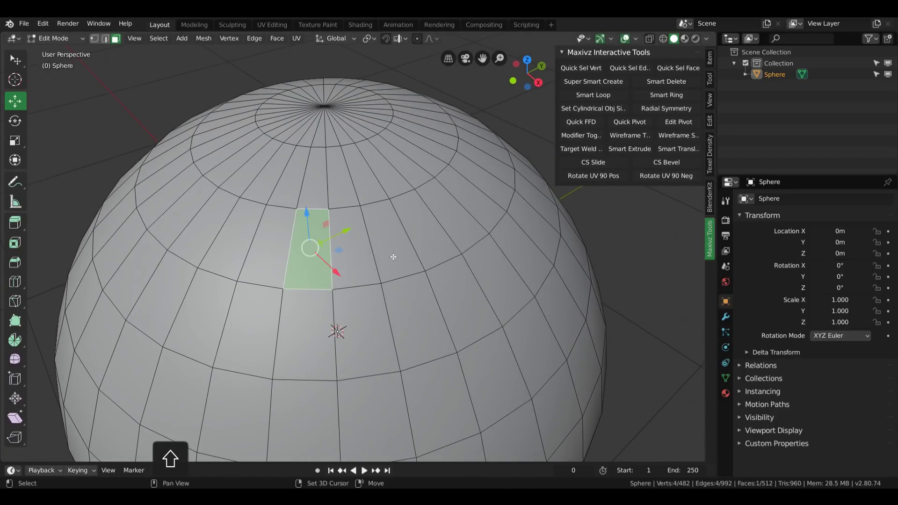
{"action": "key", "text": "alt+a"}
{"action": "key", "text": "ctrl+Tab"}
{"action": "left_click", "coordinate": [345, 261]}
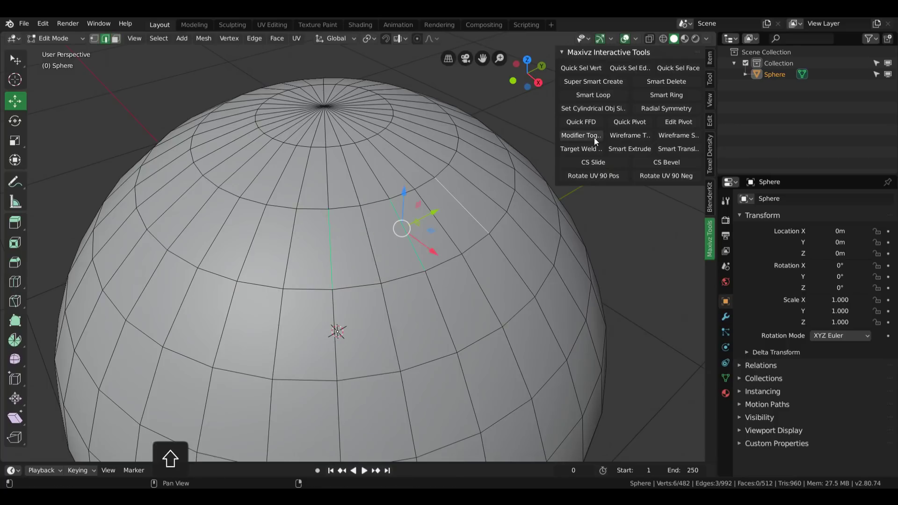
- Try extending the alternate vertical edge selection with Smart Ring and with edge loops, undoing both attempts
{"action": "left_click", "coordinate": [667, 94]}
{"action": "middle_click_drag", "start_coordinate": [507, 227], "coordinate": [449, 189]}
{"action": "key", "text": "g"}
{"action": "key", "text": "ctrl+z"}
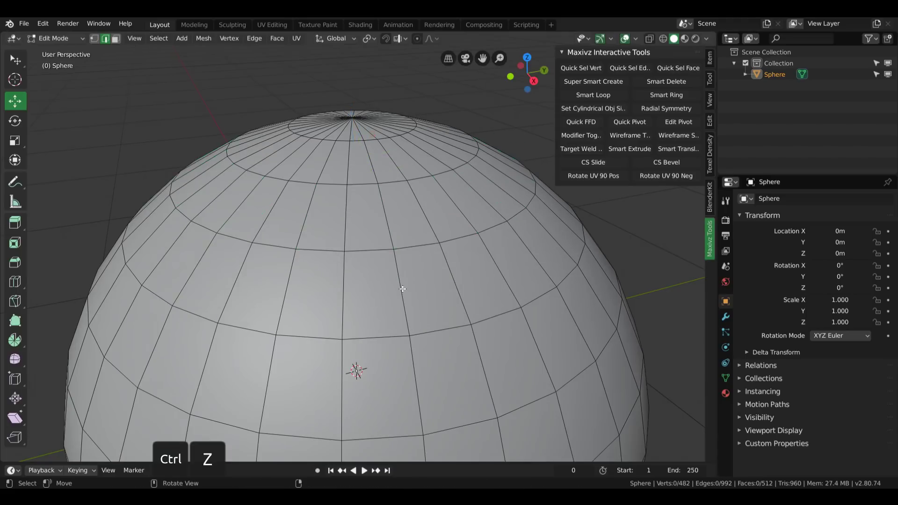
{"action": "left_click", "coordinate": [412, 293], "text": "alt+shift"}
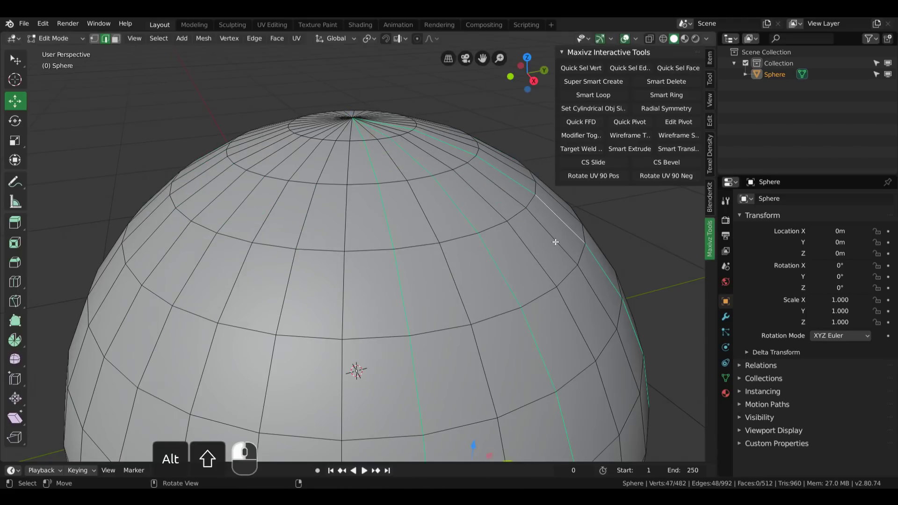
{"action": "key", "text": "ctrl+z"}
- Extend the alternate vertical edge selection around the whole sphere with Smart Ring and dissolve those edges
{"action": "scroll", "coordinate": [534, 244], "scroll_direction": "down", "scroll_amount": 3}
{"action": "middle_click_drag", "start_coordinate": [538, 244], "coordinate": [486, 209], "text": "shift"}
{"action": "left_click", "coordinate": [658, 93]}
{"action": "key", "text": "x"}
{"action": "left_click", "coordinate": [456, 262]}
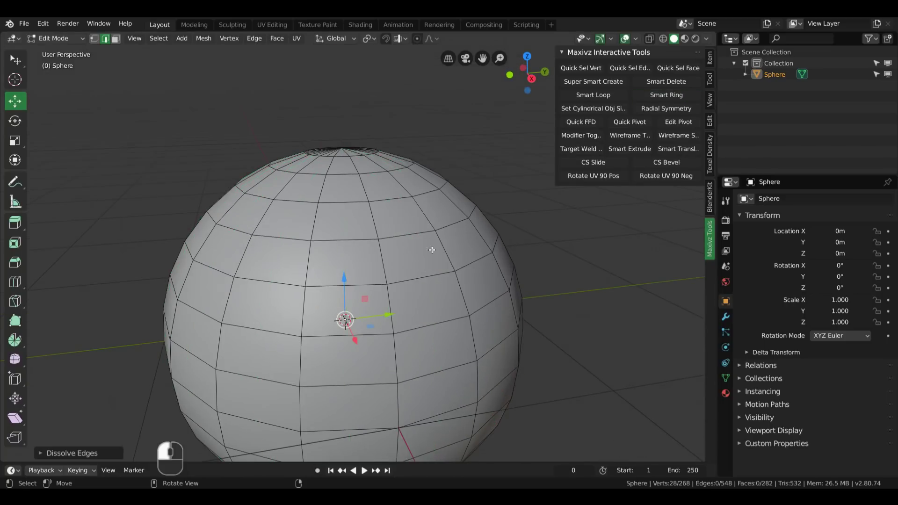
{"action": "middle_click_drag", "start_coordinate": [456, 262], "coordinate": [368, 208]}
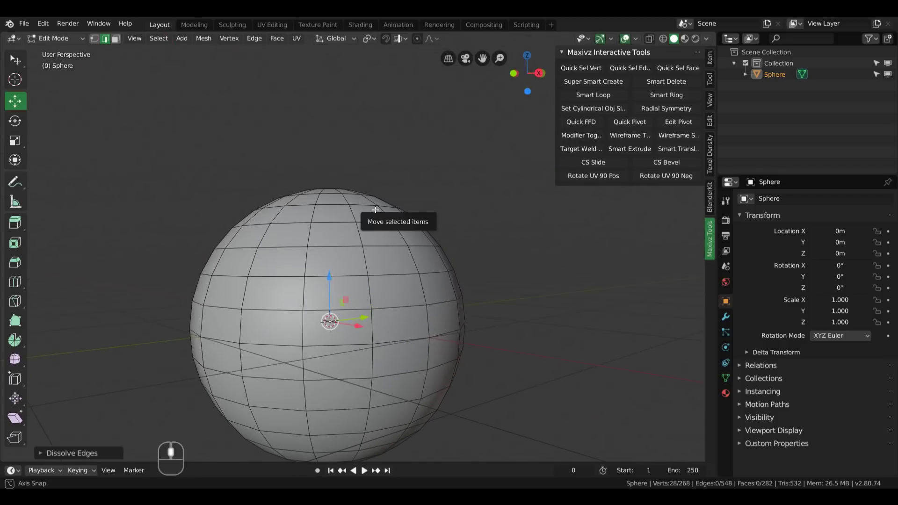
{"action": "scroll", "coordinate": [369, 208], "scroll_direction": "down", "scroll_amount": 1}
{"action": "middle_click_drag", "start_coordinate": [378, 250], "coordinate": [407, 249]}
{"action": "scroll", "coordinate": [407, 249], "scroll_direction": "up", "scroll_amount": 3}
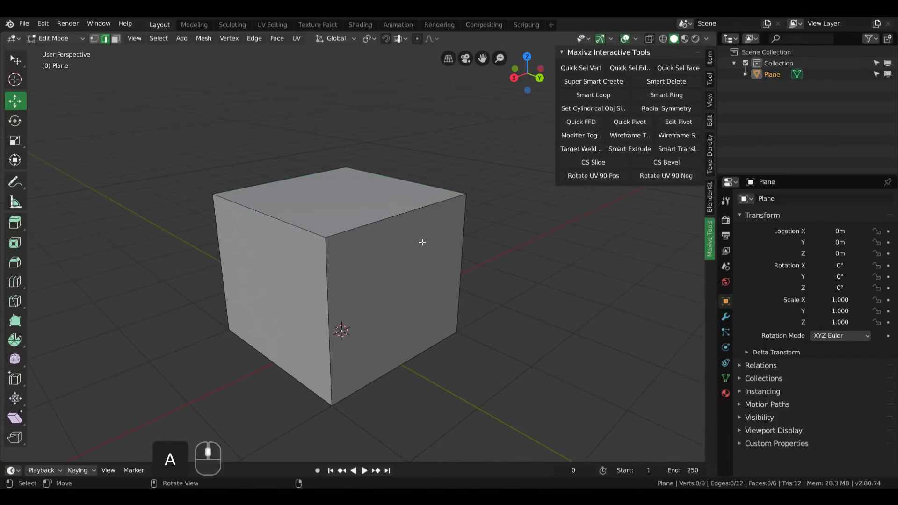
{"action": "key", "text": "ctrl+Tab"}
{"action": "left_click", "coordinate": [478, 193]}
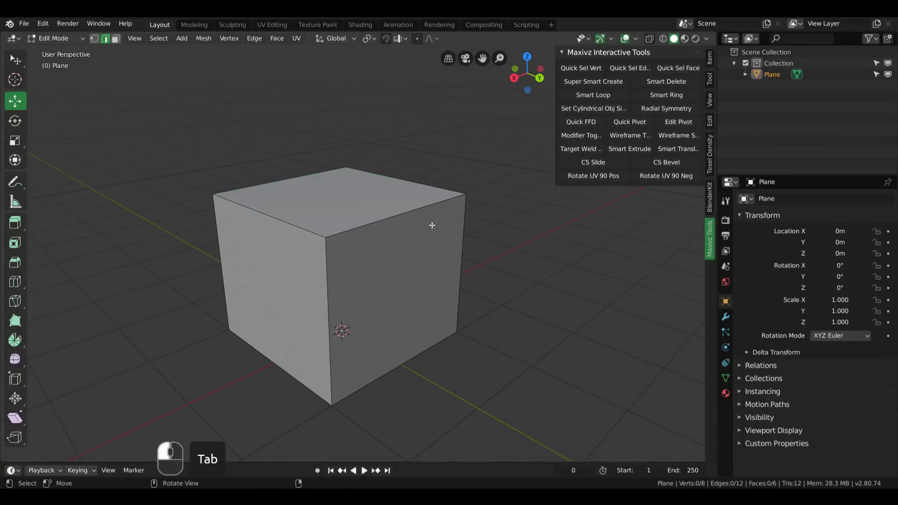
{"action": "middle_click_drag", "start_coordinate": [421, 241], "coordinate": [324, 211]}
{"action": "key", "text": "ctrl+Tab"}
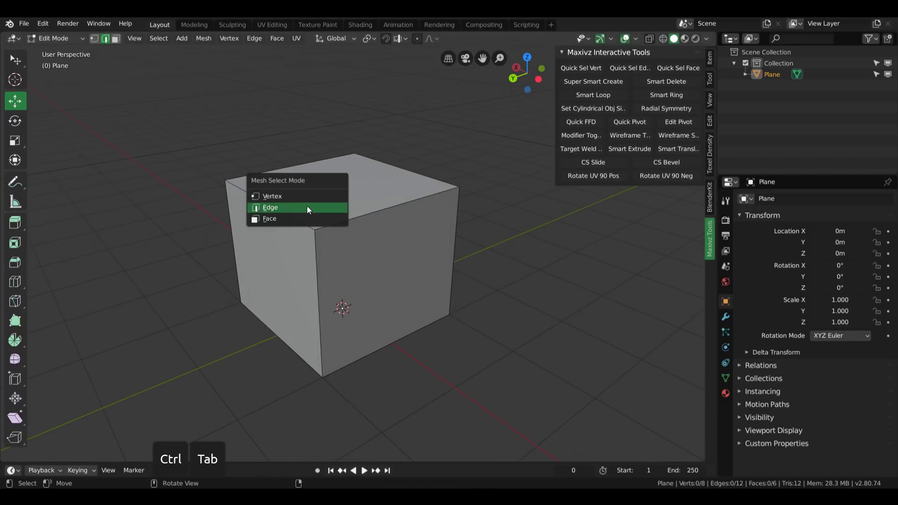
{"action": "middle_click_drag", "start_coordinate": [396, 199], "coordinate": [420, 238], "text": "shift"}
- Switch to face selection, select one side face of the cube, and inset it with CS Bevel
{"action": "key", "text": "ctrl+Tab"}
{"action": "left_click", "coordinate": [398, 247]}
{"action": "middle_click_drag", "start_coordinate": [425, 271], "coordinate": [385, 248], "text": "shift"}
{"action": "left_click", "coordinate": [377, 274]}
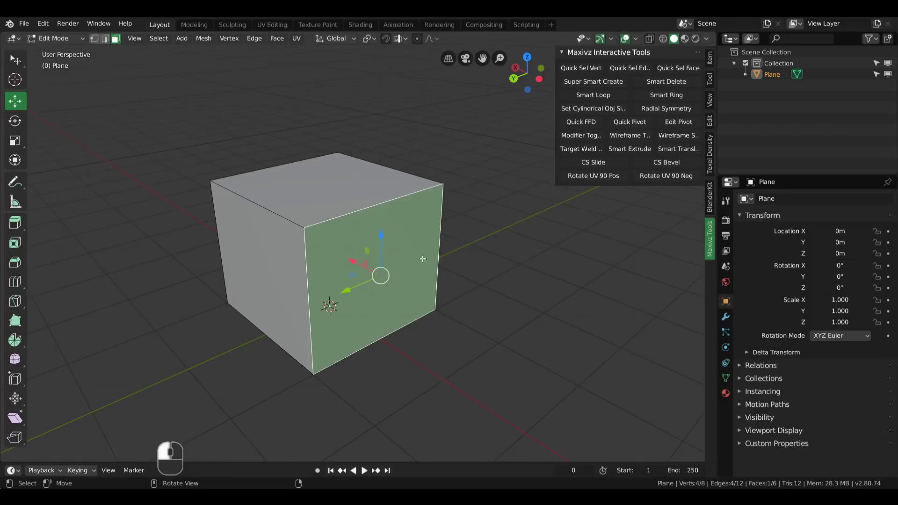
{"action": "left_click", "coordinate": [666, 162]}
{"action": "left_click", "coordinate": [648, 176]}
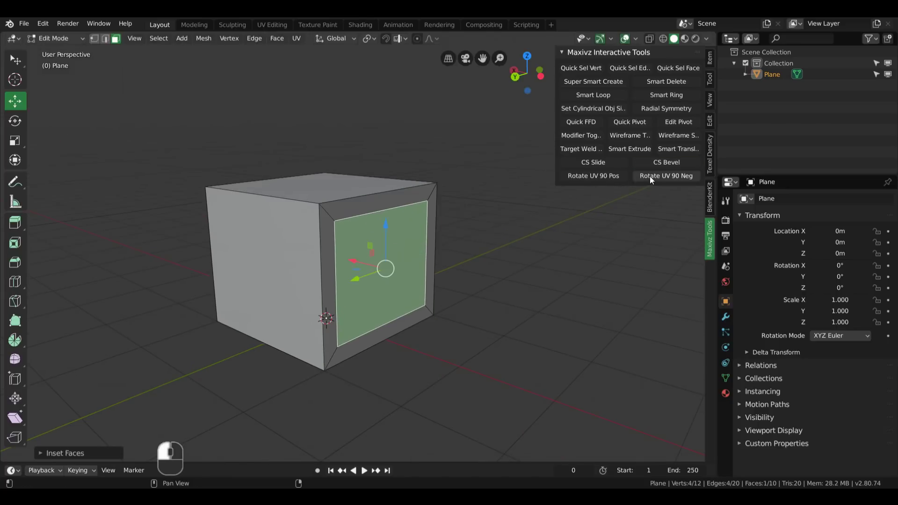
- Switch to edge selection, select a top edge of the cube, and round it widely with CS Bevel using 9 segments
{"action": "middle_click_drag", "start_coordinate": [649, 176], "coordinate": [475, 218]}
{"action": "key", "text": "ctrl+Tab"}
{"action": "left_click", "coordinate": [341, 201]}
{"action": "middle_click_drag", "start_coordinate": [341, 201], "coordinate": [386, 220]}
{"action": "left_click", "coordinate": [669, 163]}
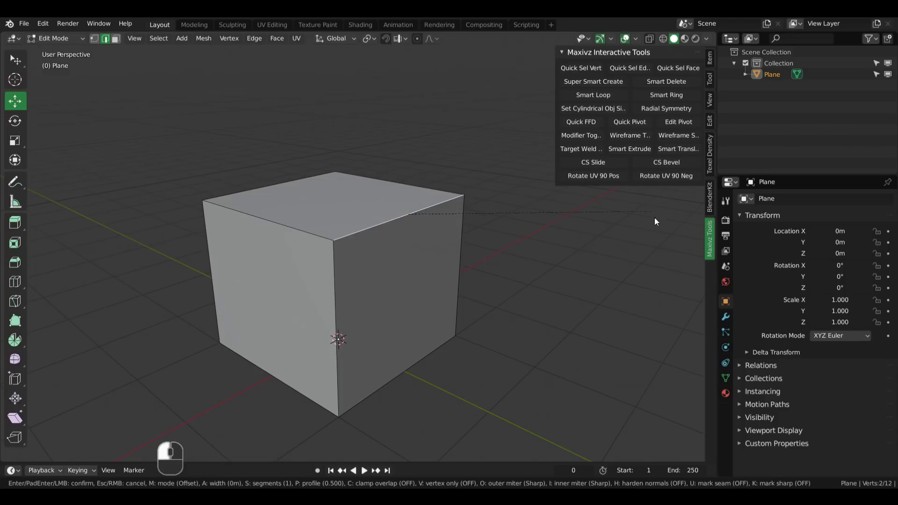
{"action": "scroll", "coordinate": [74, 276], "scroll_direction": "up", "scroll_amount": 8}
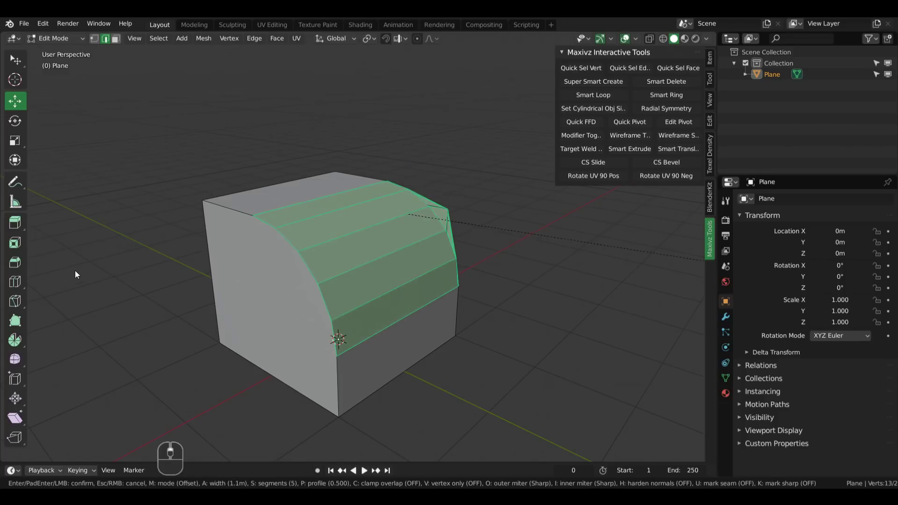
{"action": "left_click", "coordinate": [103, 284]}
- Switch to vertex selection, select the bottom corner vertex opposite the rounded edge, and bevel it with CS Bevel using 5 segments
{"action": "middle_click_drag", "start_coordinate": [102, 284], "coordinate": [317, 202]}
{"action": "left_click", "coordinate": [415, 253]}
{"action": "middle_click_drag", "start_coordinate": [402, 276], "coordinate": [589, 187]}
{"action": "key", "text": "ctrl+Tab"}
{"action": "left_click", "coordinate": [394, 240]}
{"action": "left_click", "coordinate": [357, 289]}
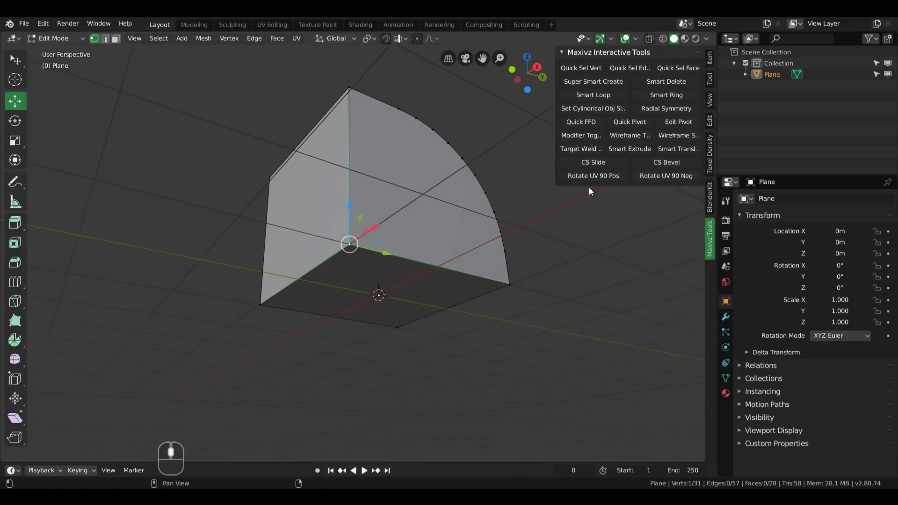
{"action": "left_click", "coordinate": [676, 165]}
{"action": "scroll", "coordinate": [59, 221], "scroll_direction": "up", "scroll_amount": 4}
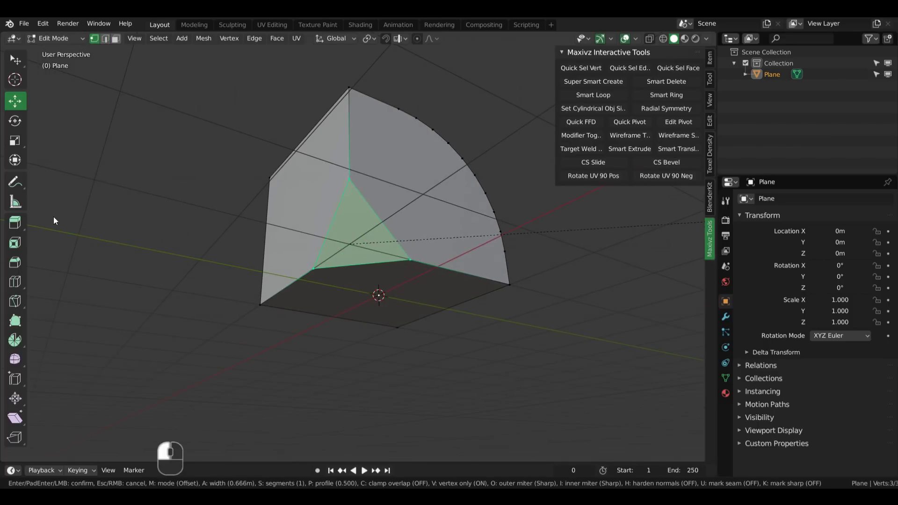
{"action": "left_click", "coordinate": [102, 198]}
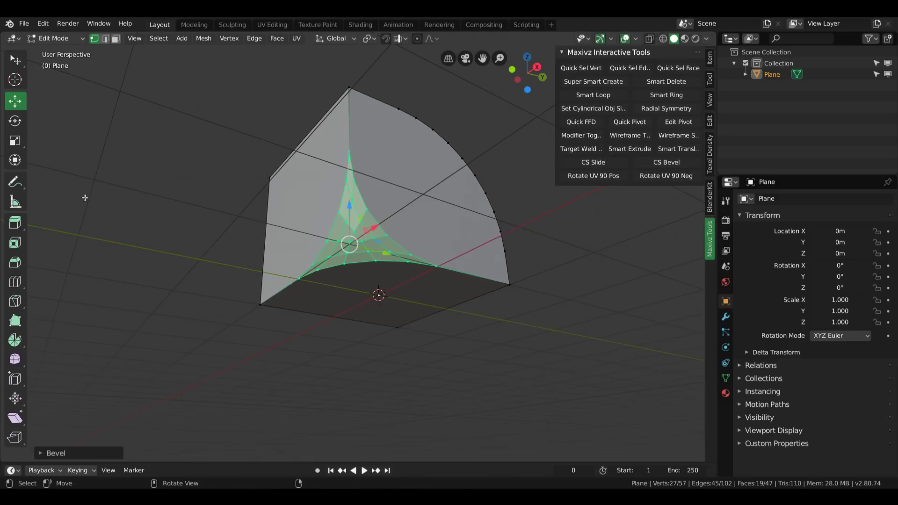
{"action": "middle_click_drag", "start_coordinate": [383, 196], "coordinate": [318, 277]}
{"action": "middle_click_drag", "start_coordinate": [405, 261], "coordinate": [439, 240]}
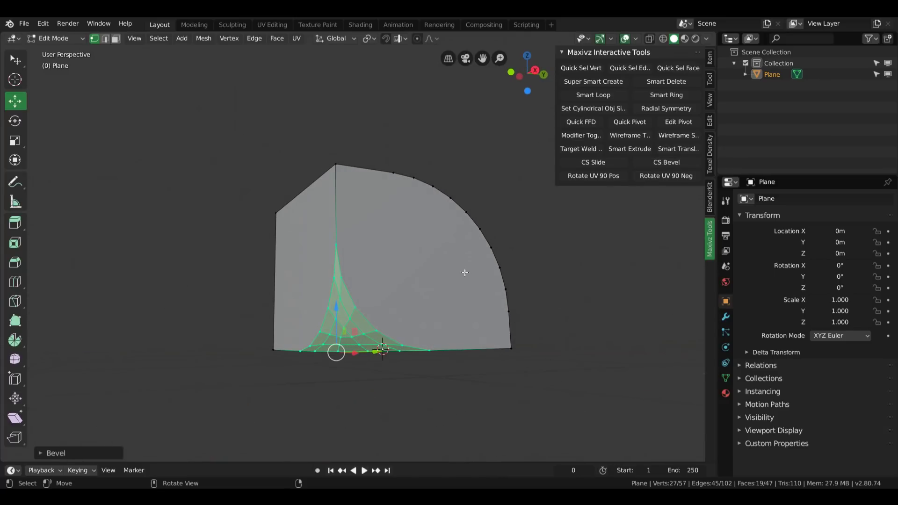
{"action": "middle_click_drag", "start_coordinate": [449, 281], "coordinate": [382, 277]}
{"action": "middle_click_drag", "start_coordinate": [465, 219], "coordinate": [418, 259]}
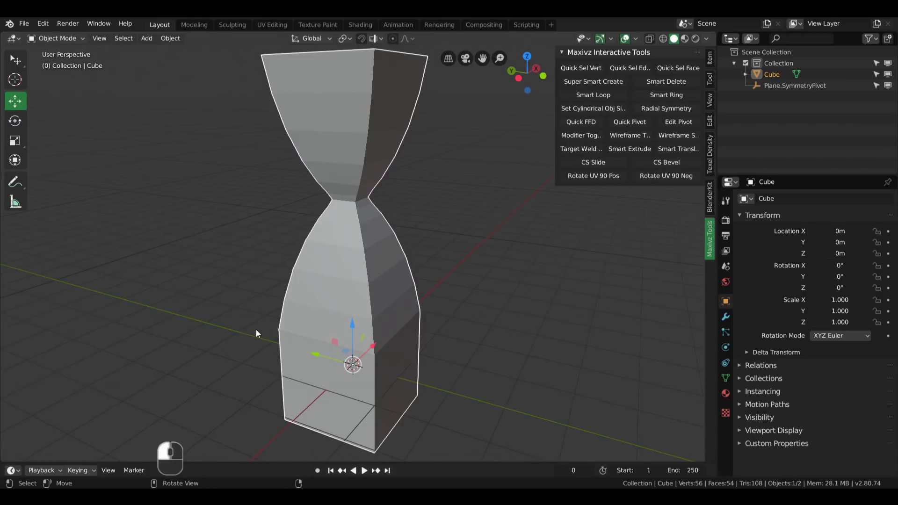
- Enter Edit Mode on the hourglass-shaped object with nothing selected
{"action": "middle_click_drag", "start_coordinate": [256, 333], "coordinate": [273, 310]}
{"action": "key", "text": "Tab"}
{"action": "middle_click_drag", "start_coordinate": [382, 263], "coordinate": [386, 260]}
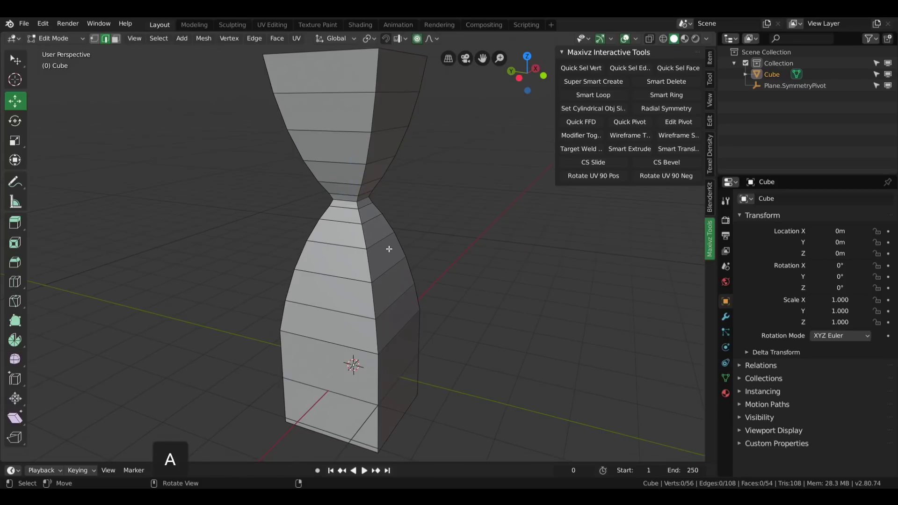
- Try growing an edge selection over the lower half of the hourglass shape
{"action": "key", "text": "ctrl+Tab"}
{"action": "key", "text": "ctrl+KP_Add"}
{"action": "key", "text": "ctrl+KP_Add"}
{"action": "key", "text": "ctrl+KP_Add"}
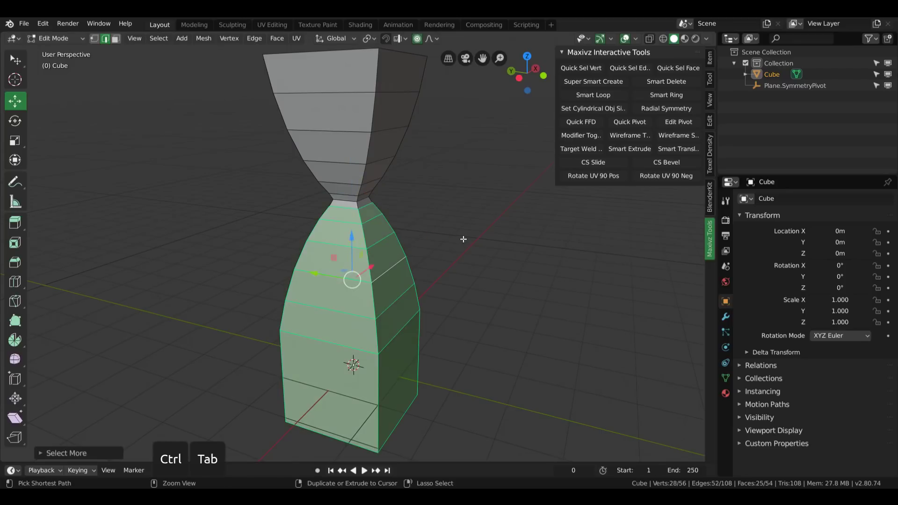
{"action": "key", "text": "alt+a"}
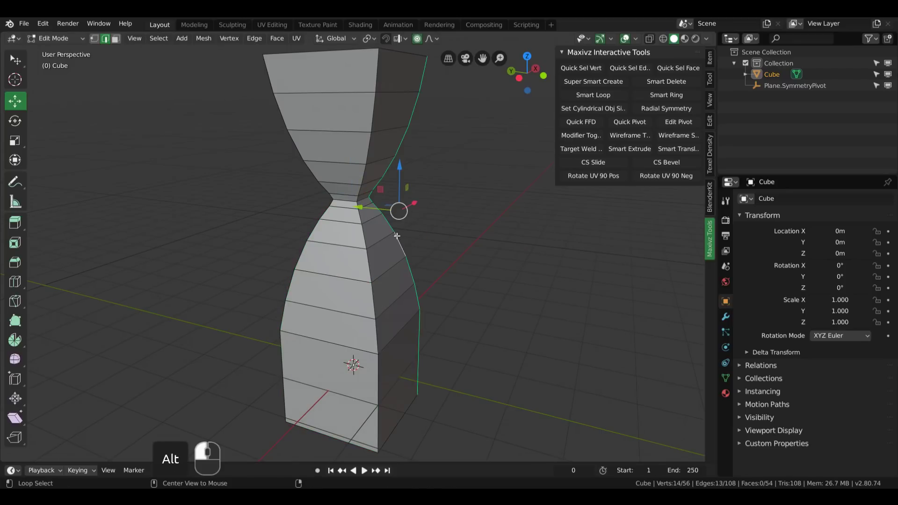
- Select a horizontal edge loop on the hourglass's lower half and grow the selection from the base to just past the neck
{"action": "left_click", "coordinate": [375, 239], "text": "alt"}
{"action": "scroll", "coordinate": [454, 233], "scroll_direction": "up", "scroll_amount": 4, "text": "ctrl"}
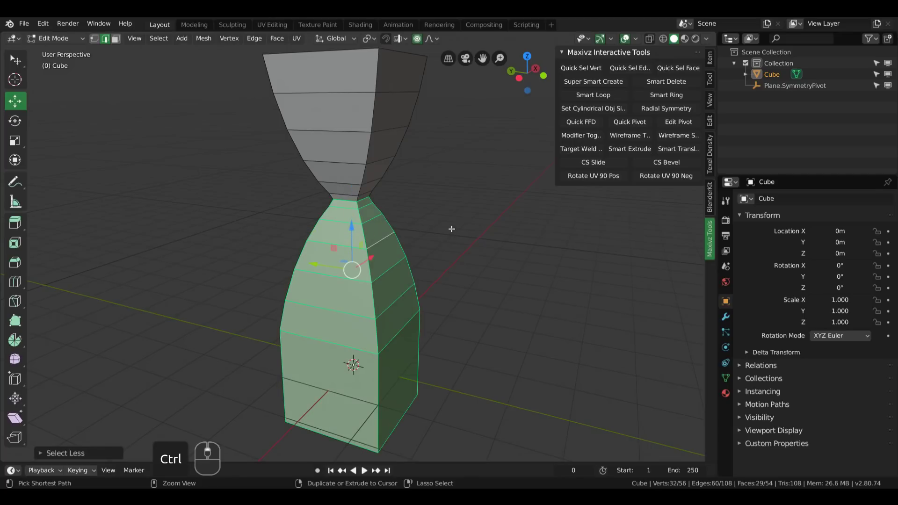
{"action": "left_click", "coordinate": [452, 229]}
{"action": "scroll", "coordinate": [460, 234], "scroll_direction": "up", "scroll_amount": 4, "text": "ctrl"}
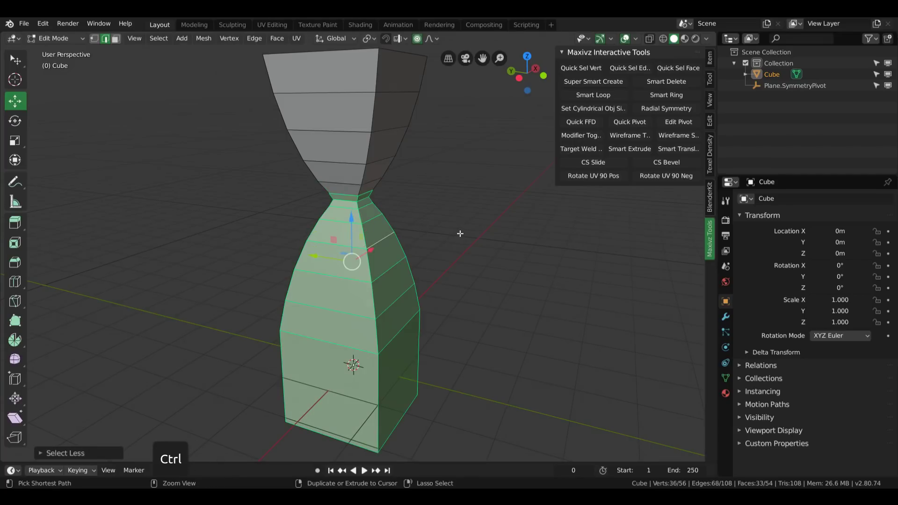
{"action": "middle_click_drag", "start_coordinate": [427, 256], "coordinate": [420, 249]}
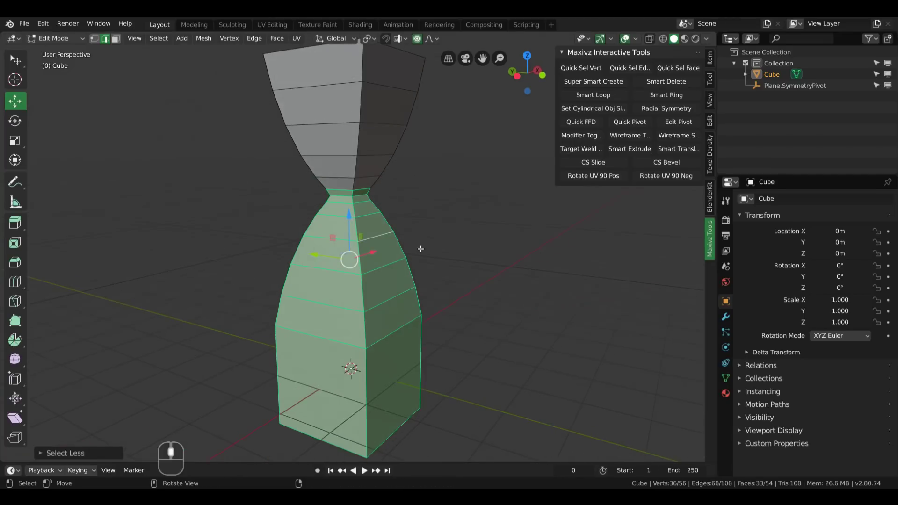
- Create a Quick FFD lattice around the selection and move its upper points on one side about 1.4 m outward and down with smooth proportional editing
{"action": "left_click", "coordinate": [595, 125]}
{"action": "middle_click_drag", "start_coordinate": [399, 233], "coordinate": [428, 179]}
{"action": "left_click", "coordinate": [366, 221], "text": "shift"}
{"action": "key", "text": "g"}
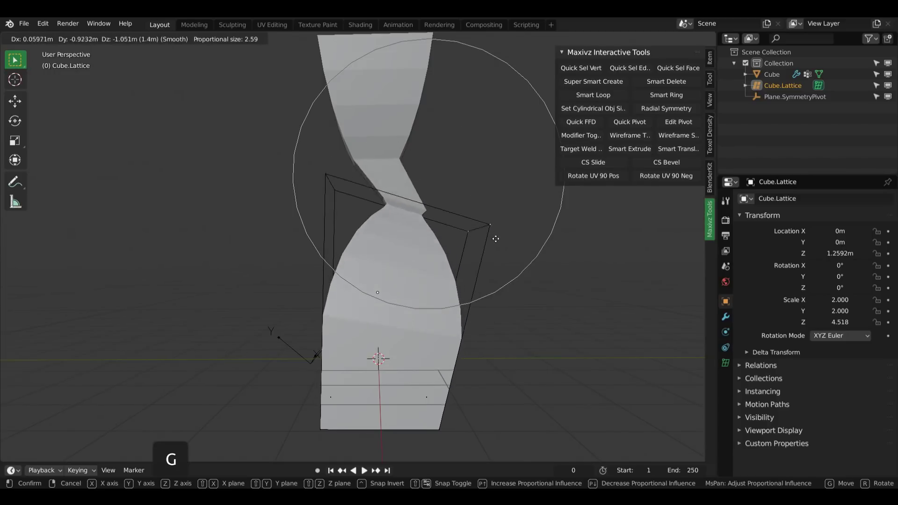
{"action": "left_click", "coordinate": [508, 227]}
- Set the lattice's V resolution to 5
{"action": "middle_click_drag", "start_coordinate": [510, 225], "coordinate": [501, 261]}
{"action": "left_click", "coordinate": [726, 363]}
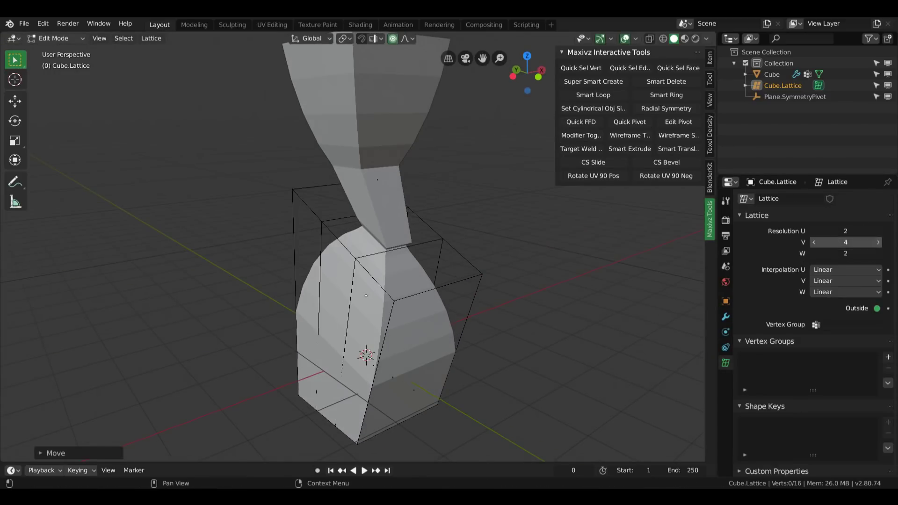
{"action": "left_click", "coordinate": [878, 241]}
- Move the lattice's upper control points with smooth proportional editing to reshape the hourglass's lower half
{"action": "middle_click_drag", "start_coordinate": [524, 224], "coordinate": [506, 237]}
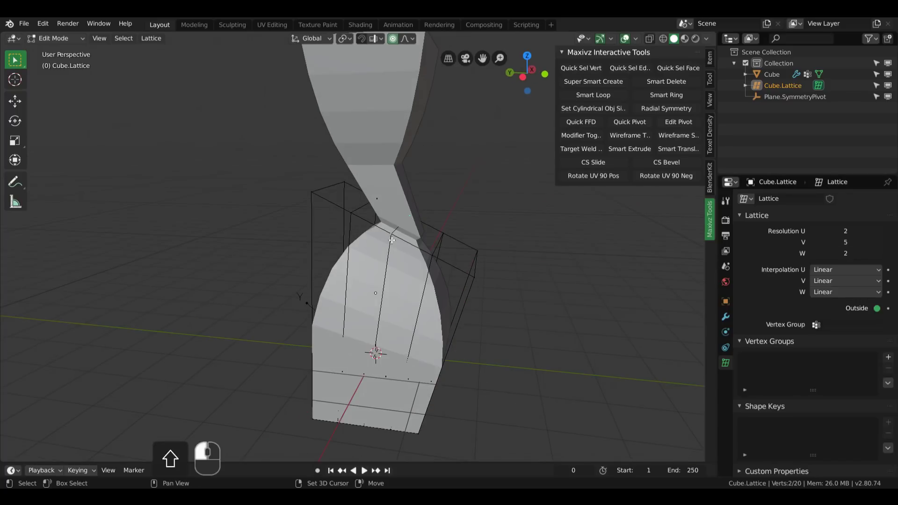
{"action": "key", "text": "g"}
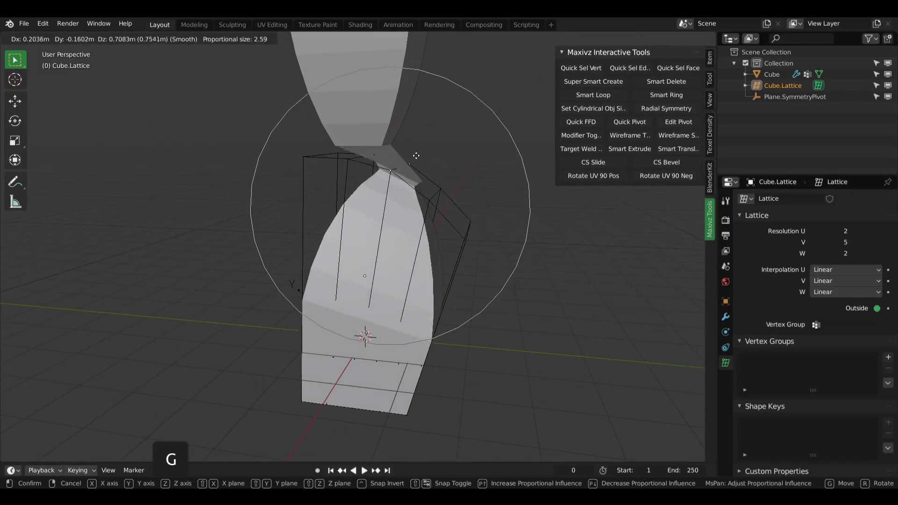
{"action": "left_click", "coordinate": [472, 246]}
{"action": "middle_click_drag", "start_coordinate": [472, 246], "coordinate": [391, 207]}
{"action": "left_click", "coordinate": [402, 187]}
{"action": "key", "text": "g"}
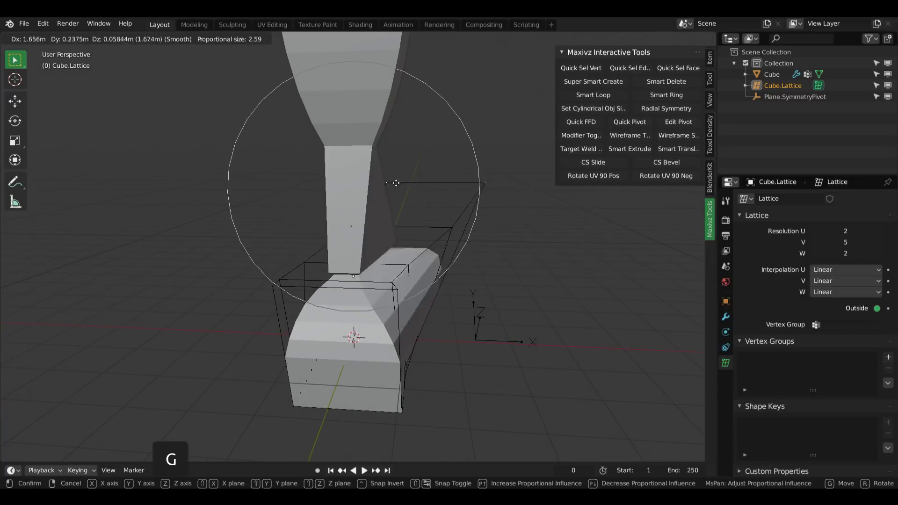
{"action": "left_click", "coordinate": [372, 185]}
{"action": "middle_click_drag", "start_coordinate": [372, 185], "coordinate": [457, 190]}
{"action": "middle_click_drag", "start_coordinate": [456, 189], "coordinate": [463, 209], "text": "shift"}
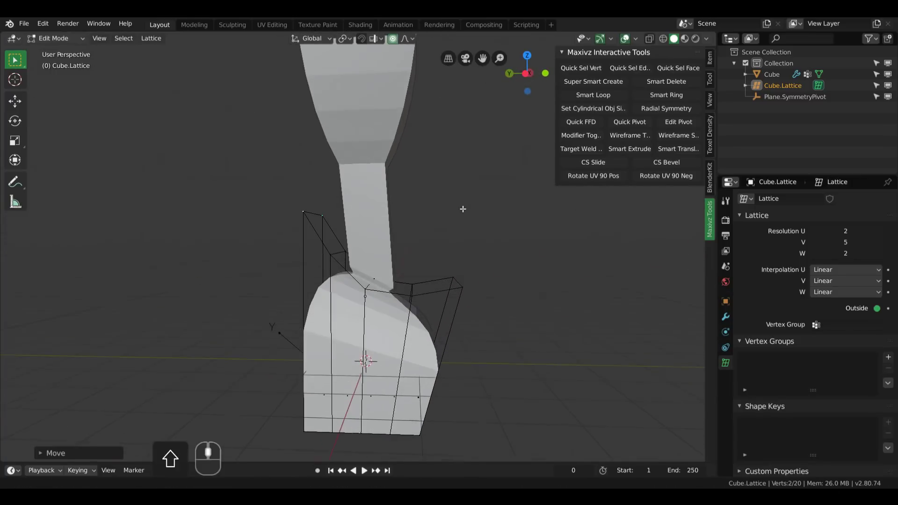
- Run Quick FFD again to apply the lattice deformation and return to the hourglass mesh
{"action": "left_click", "coordinate": [726, 317]}
{"action": "middle_click_drag", "start_coordinate": [497, 247], "coordinate": [515, 201]}
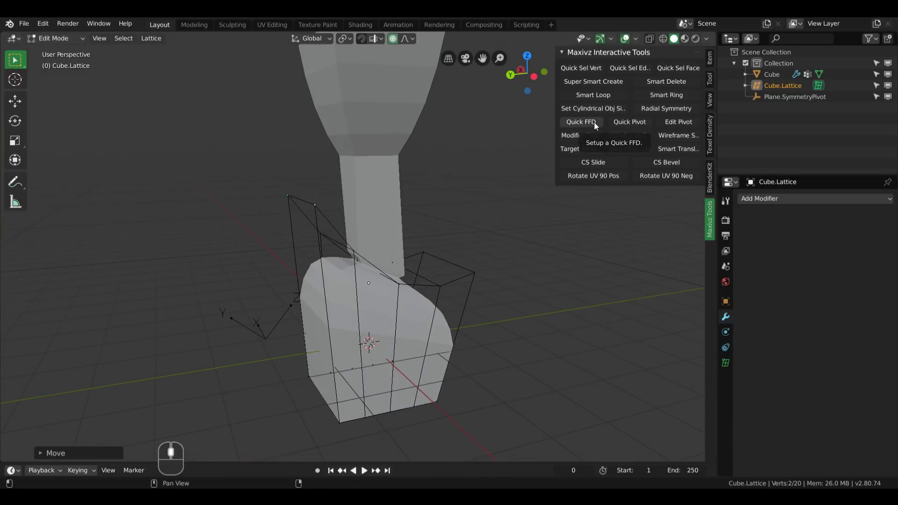
{"action": "left_click", "coordinate": [581, 121]}
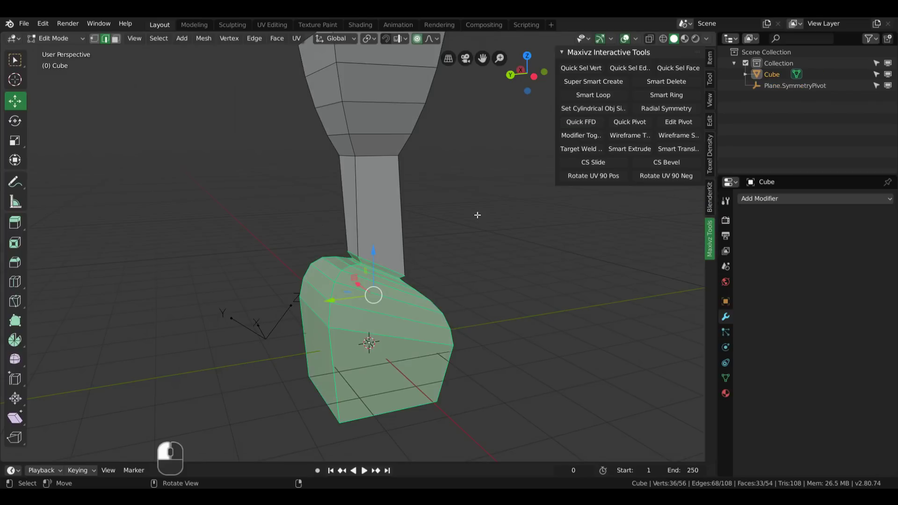
{"action": "middle_click_drag", "start_coordinate": [457, 237], "coordinate": [421, 245]}
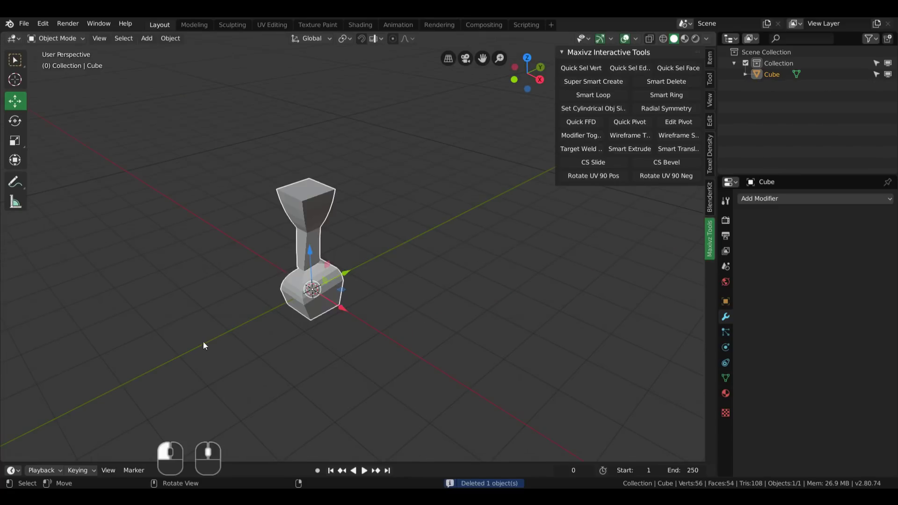
- Try moving the hourglass object freely twice, and undo both moves
{"action": "middle_click_drag", "start_coordinate": [203, 342], "coordinate": [190, 342]}
{"action": "middle_click_drag", "start_coordinate": [340, 281], "coordinate": [390, 258], "text": "shift"}
{"action": "middle_click_drag", "start_coordinate": [389, 259], "coordinate": [380, 275]}
{"action": "middle_click_drag", "start_coordinate": [380, 276], "coordinate": [400, 244], "text": "shift"}
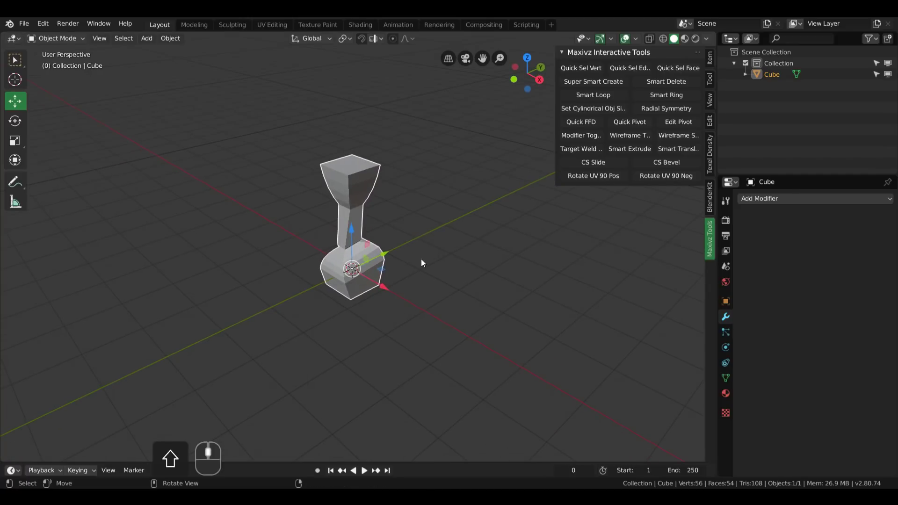
{"action": "key", "text": "g"}
{"action": "left_click", "coordinate": [371, 183]}
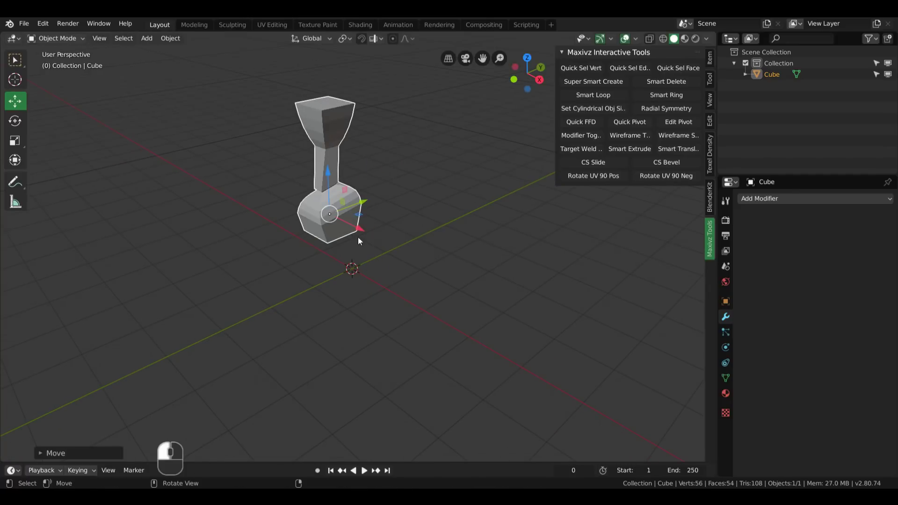
{"action": "key", "text": "g"}
{"action": "left_click", "coordinate": [427, 227]}
{"action": "key", "text": "ctrl+z"}
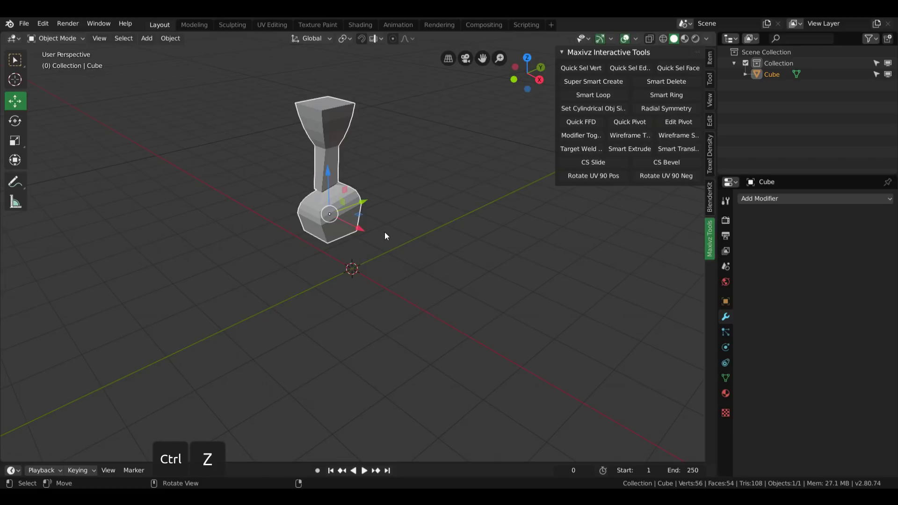
{"action": "key", "text": "ctrl+z"}
- Move the hourglass object away from the origin along the global X axis and reposition it along the global Y axis
{"action": "middle_click_drag", "start_coordinate": [442, 220], "coordinate": [419, 221]}
{"action": "key", "text": "g"}
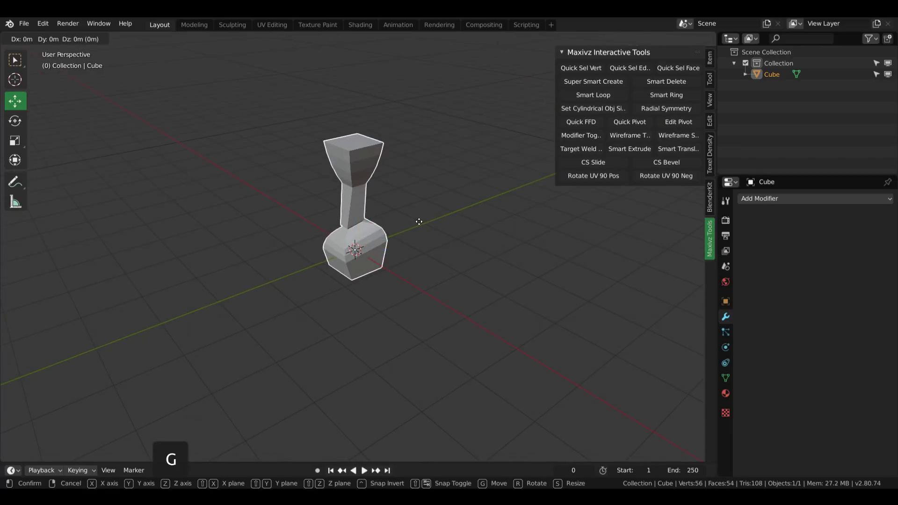
{"action": "key", "text": "x"}
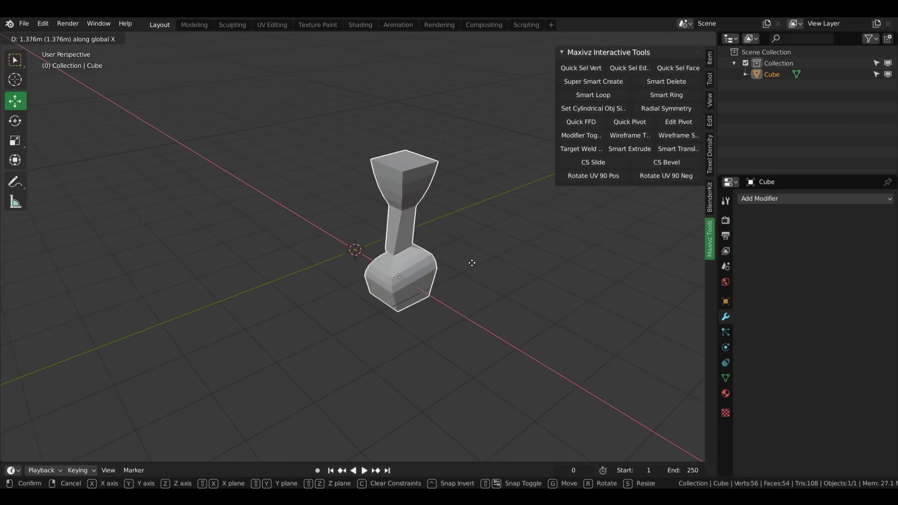
{"action": "left_click", "coordinate": [343, 233]}
{"action": "middle_click_drag", "start_coordinate": [371, 223], "coordinate": [394, 251], "text": "shift"}
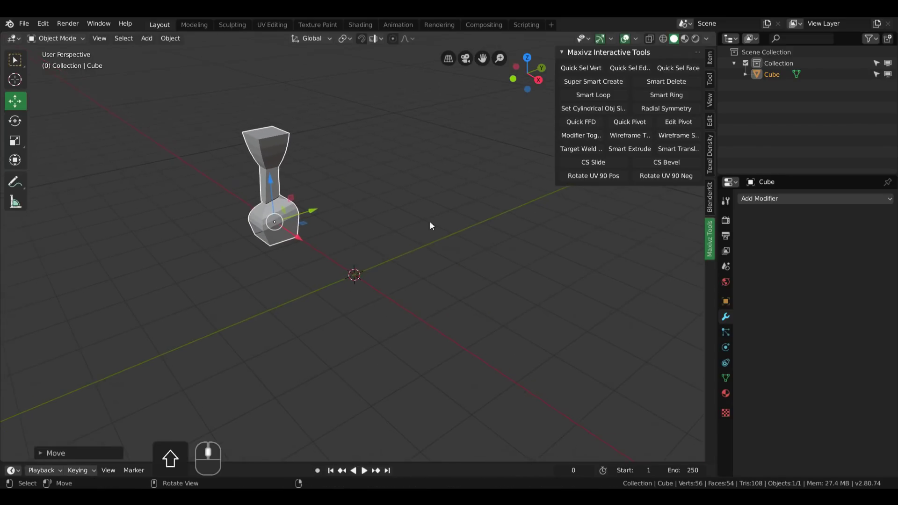
{"action": "key", "text": "g"}
{"action": "key", "text": "y"}
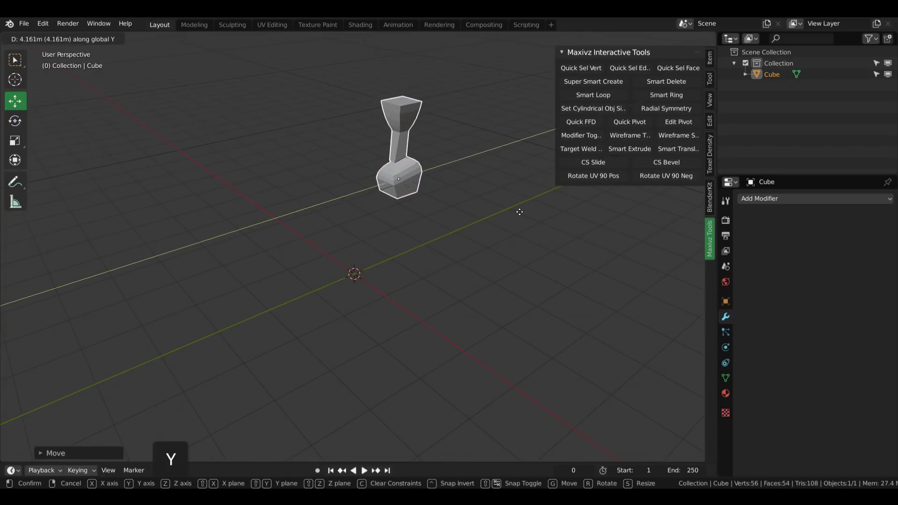
{"action": "left_click", "coordinate": [358, 258]}
- Slide the hourglass object back and forth along the global axes with repeated Smart Translate moves
{"action": "middle_click_drag", "start_coordinate": [358, 258], "coordinate": [402, 255]}
{"action": "scroll", "coordinate": [358, 236], "scroll_direction": "up", "scroll_amount": 1}
{"action": "middle_click_drag", "start_coordinate": [358, 235], "coordinate": [403, 250]}
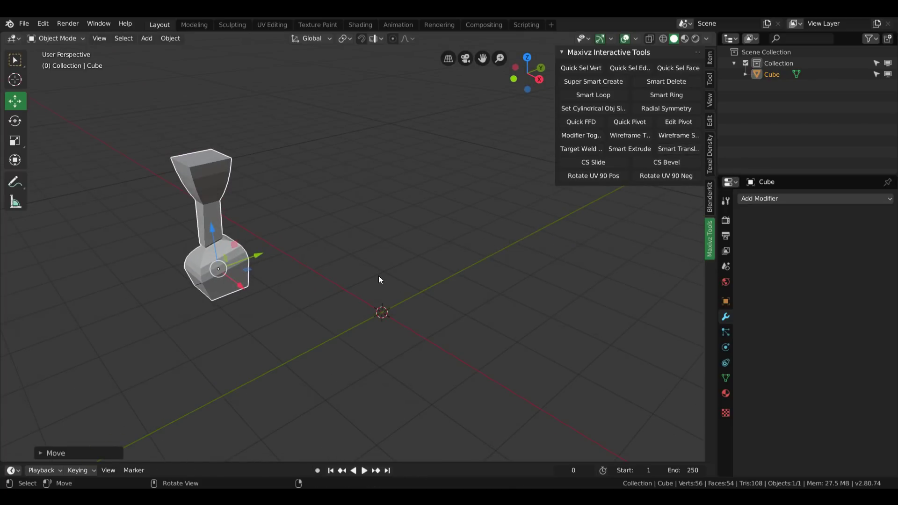
{"action": "key", "text": "semicolon"}
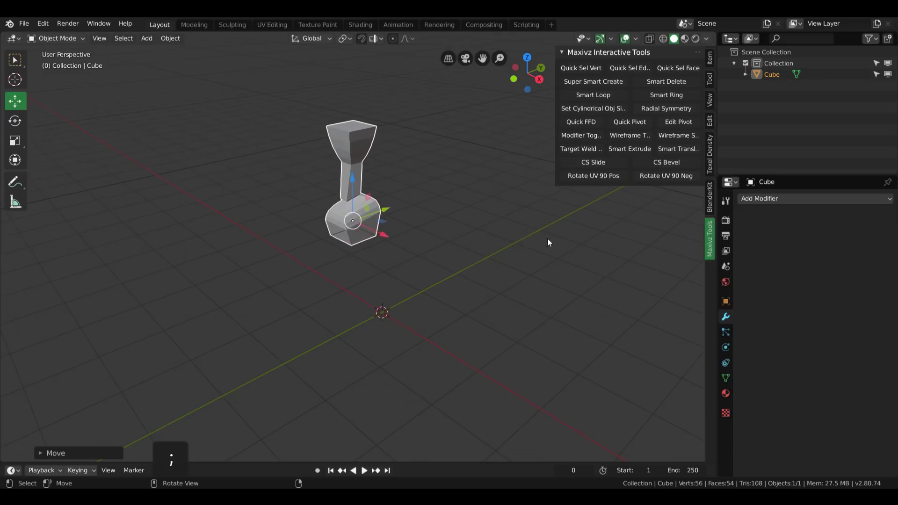
{"action": "key", "text": "g"}
{"action": "left_click", "coordinate": [611, 383]}
{"action": "key", "text": "g"}
{"action": "left_click", "coordinate": [364, 317]}
{"action": "key", "text": "g"}
{"action": "left_click", "coordinate": [446, 221]}
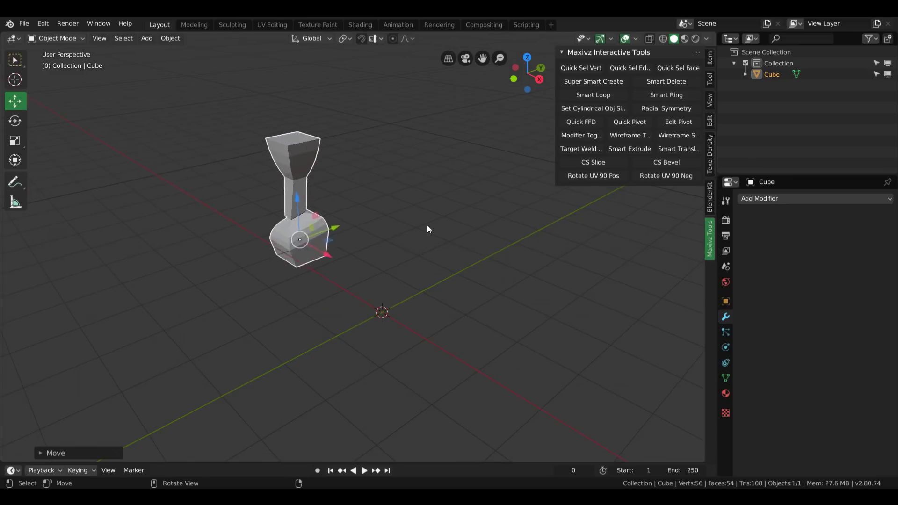
{"action": "key", "text": "g"}
{"action": "left_click", "coordinate": [342, 302]}
{"action": "key", "text": "g"}
{"action": "left_click", "coordinate": [282, 277]}
{"action": "key", "text": "g"}
{"action": "left_click", "coordinate": [212, 329]}
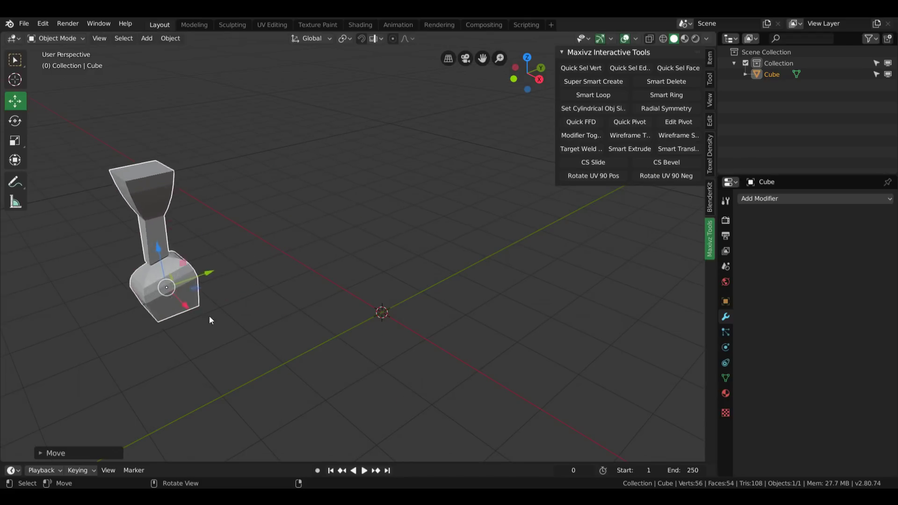
{"action": "key", "text": "g"}
{"action": "left_click", "coordinate": [139, 229]}
{"action": "key", "text": "g"}
{"action": "left_click", "coordinate": [444, 225]}
{"action": "key", "text": "g"}
{"action": "left_click", "coordinate": [495, 214]}
{"action": "key", "text": "g"}
{"action": "left_click", "coordinate": [396, 245]}
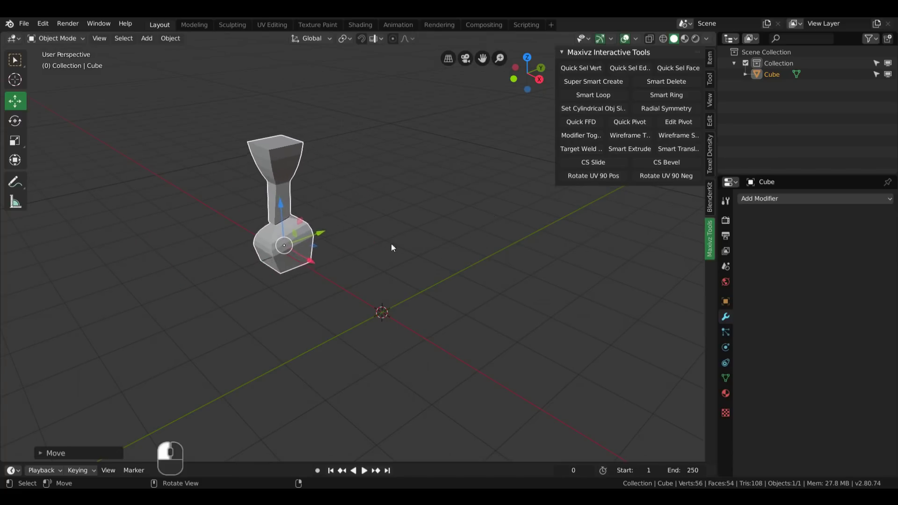
- Try one more move of the hourglass object and undo it
{"action": "middle_click_drag", "start_coordinate": [449, 229], "coordinate": [367, 278]}
{"action": "scroll", "coordinate": [367, 276], "scroll_direction": "down", "scroll_amount": 1}
{"action": "key", "text": "g"}
{"action": "left_click", "coordinate": [444, 226]}
{"action": "key", "text": "ctrl+z"}
{"action": "middle_click_drag", "start_coordinate": [400, 209], "coordinate": [381, 251]}
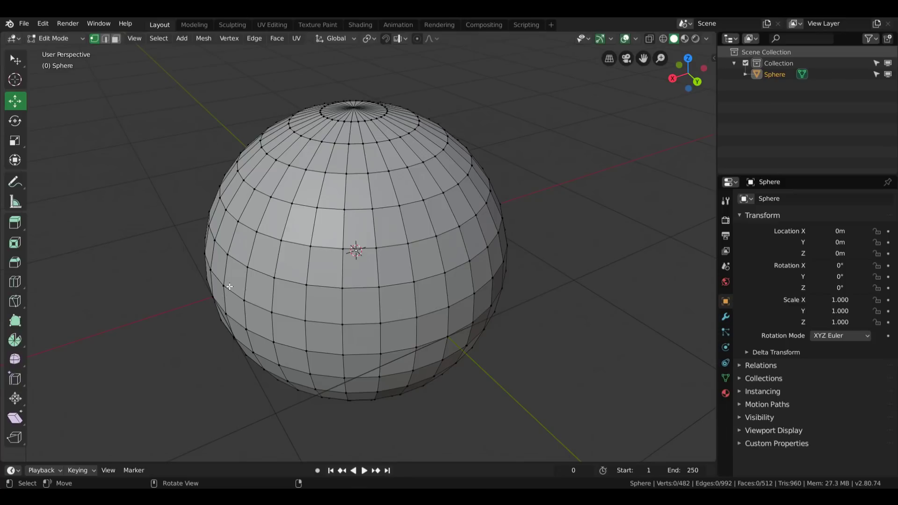
- Show the Maxivz Interactive Tools for the sphere and switch to edge selection
{"action": "middle_click_drag", "start_coordinate": [326, 271], "coordinate": [360, 269]}
{"action": "middle_click_drag", "start_coordinate": [360, 270], "coordinate": [403, 278], "text": "shift"}
{"action": "key", "text": "n"}
{"action": "left_click", "coordinate": [711, 241]}
{"action": "middle_click_drag", "start_coordinate": [548, 236], "coordinate": [561, 227]}
{"action": "middle_click_drag", "start_coordinate": [541, 238], "coordinate": [529, 221], "text": "shift"}
{"action": "key", "text": "ctrl+Tab"}
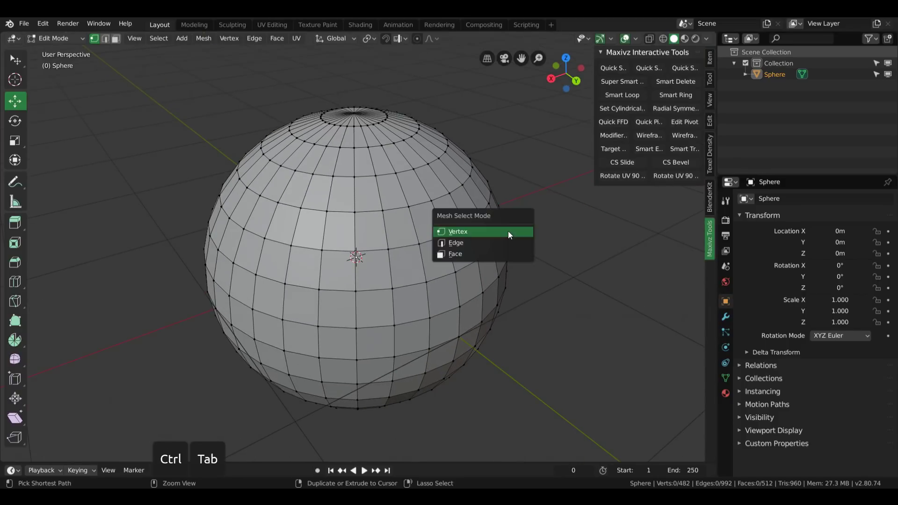
{"action": "left_click", "coordinate": [486, 241]}
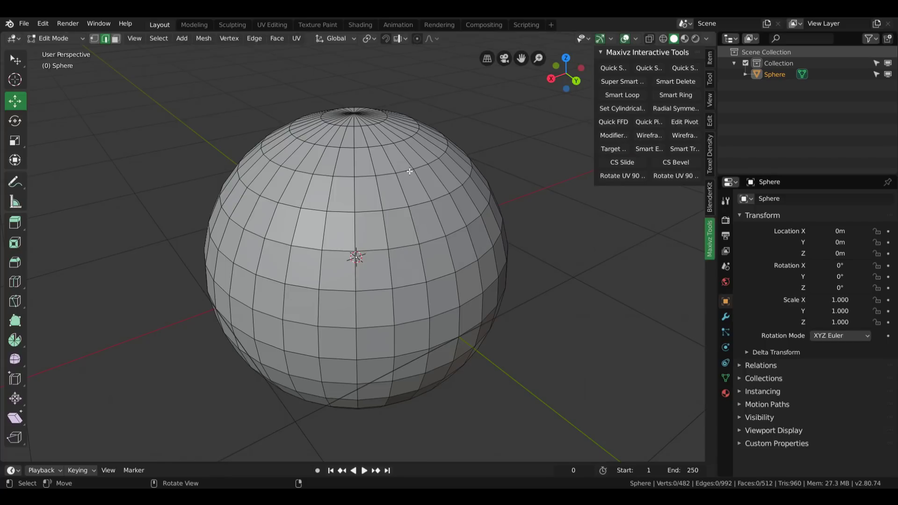
- Select three unevenly spaced vertical edges in one row of the sphere's upper half and extend them to the full ring with Smart Ring
{"action": "middle_click_drag", "start_coordinate": [410, 171], "coordinate": [387, 184]}
{"action": "scroll", "coordinate": [385, 196], "scroll_direction": "up", "scroll_amount": 1}
{"action": "middle_click_drag", "start_coordinate": [383, 234], "coordinate": [355, 196]}
{"action": "middle_click_drag", "start_coordinate": [320, 124], "coordinate": [345, 144]}
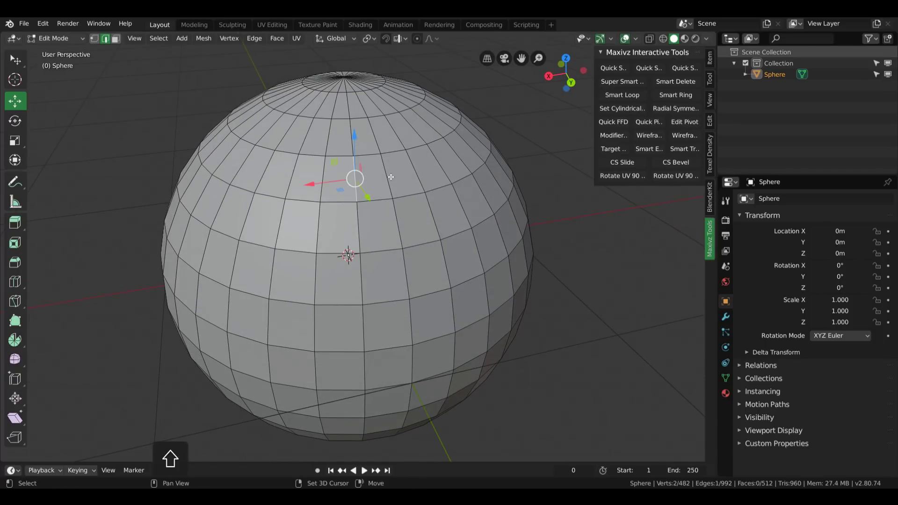
{"action": "middle_click_drag", "start_coordinate": [381, 178], "coordinate": [338, 190], "text": "shift"}
{"action": "middle_click_drag", "start_coordinate": [337, 190], "coordinate": [370, 167]}
{"action": "left_click", "coordinate": [336, 185], "text": "shift"}
{"action": "left_click", "coordinate": [380, 189], "text": "shift"}
{"action": "middle_click_drag", "start_coordinate": [370, 166], "coordinate": [381, 249], "text": "shift"}
{"action": "scroll", "coordinate": [334, 245], "scroll_direction": "up", "scroll_amount": 1}
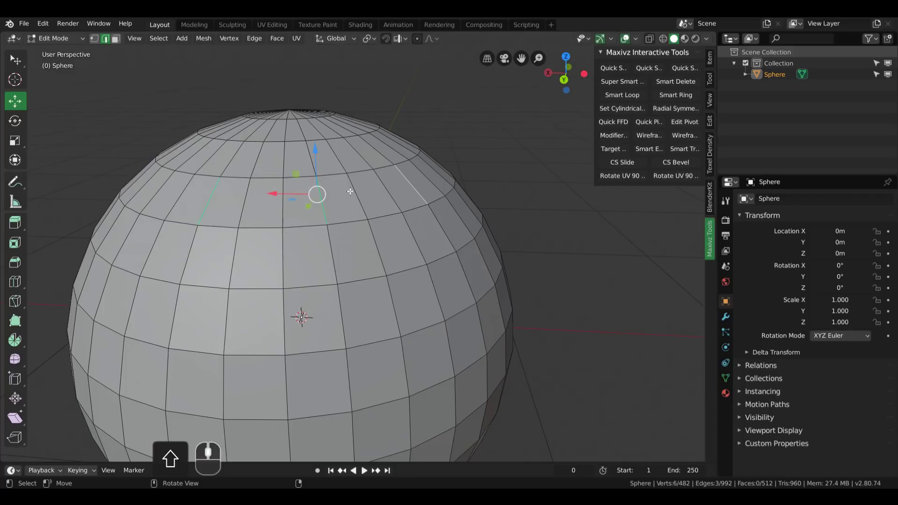
{"action": "middle_click_drag", "start_coordinate": [349, 197], "coordinate": [347, 206]}
{"action": "left_click", "coordinate": [678, 95]}
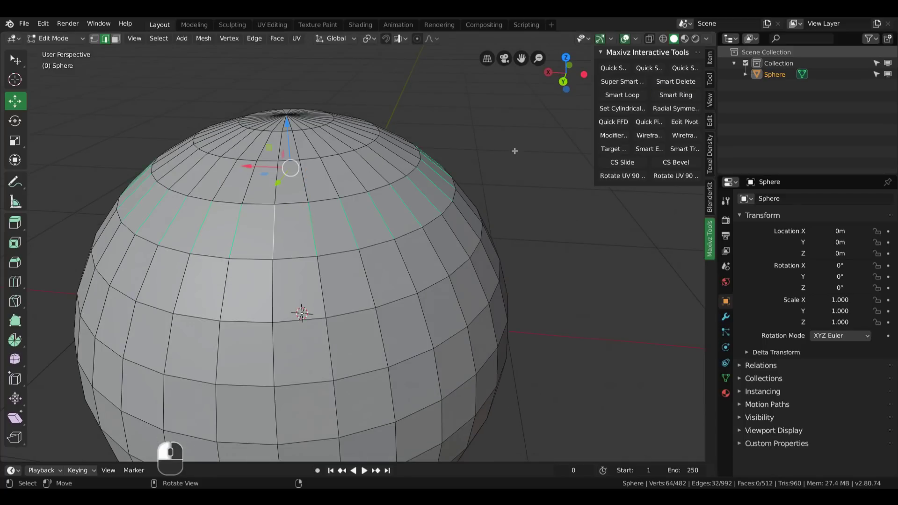
{"action": "middle_click_drag", "start_coordinate": [356, 174], "coordinate": [326, 174]}
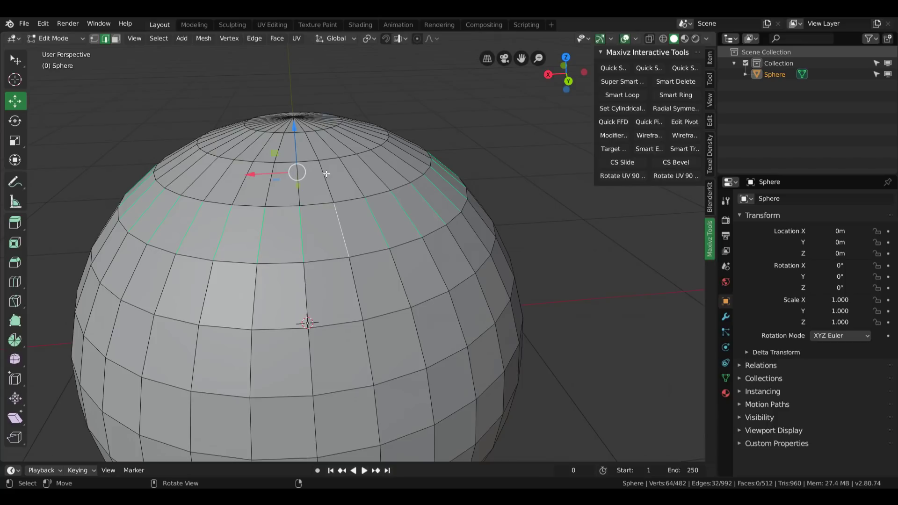
{"action": "middle_click_drag", "start_coordinate": [328, 186], "coordinate": [346, 186], "text": "shift"}
{"action": "key", "text": "a"}
{"action": "left_click", "coordinate": [326, 235]}
{"action": "middle_click_drag", "start_coordinate": [443, 207], "coordinate": [425, 223]}
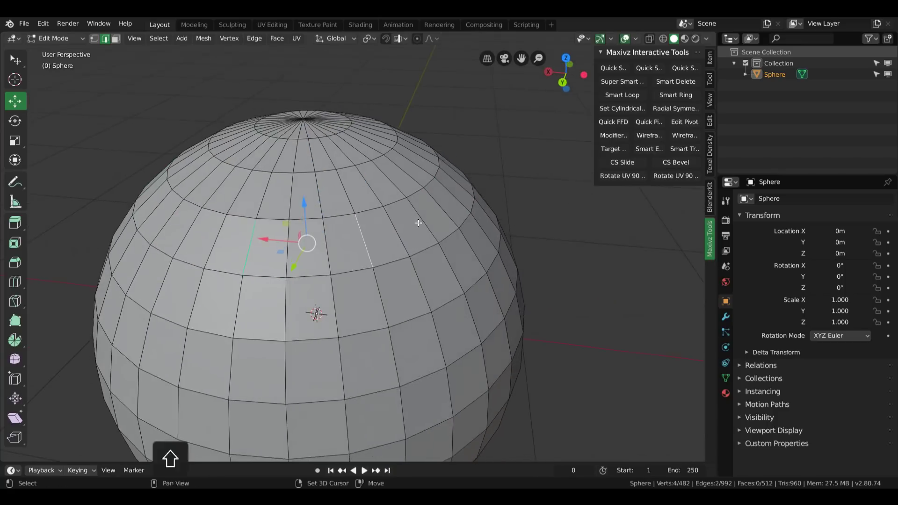
- Select three vertical edges, every second one in an upper row of the sphere, and apply Smart Ring
{"action": "left_click", "coordinate": [422, 221]}
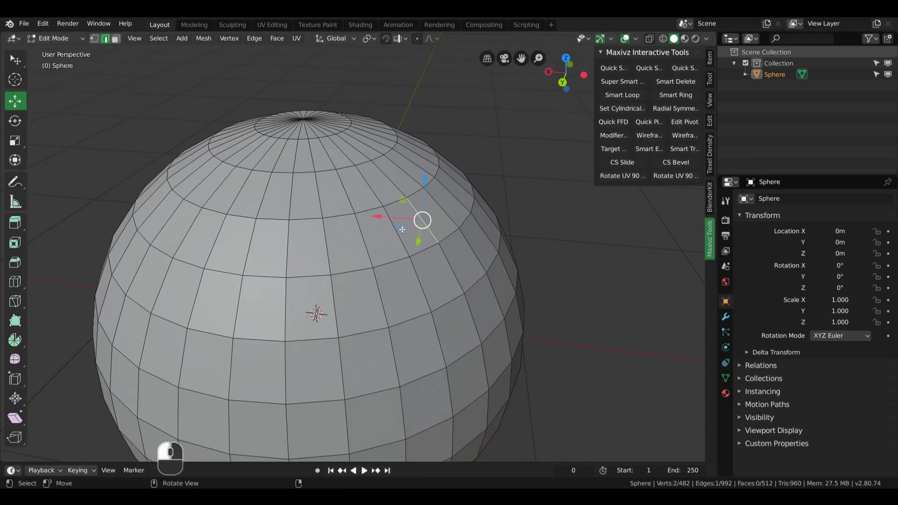
{"action": "left_click", "coordinate": [371, 247], "text": "shift"}
{"action": "left_click", "coordinate": [689, 96]}
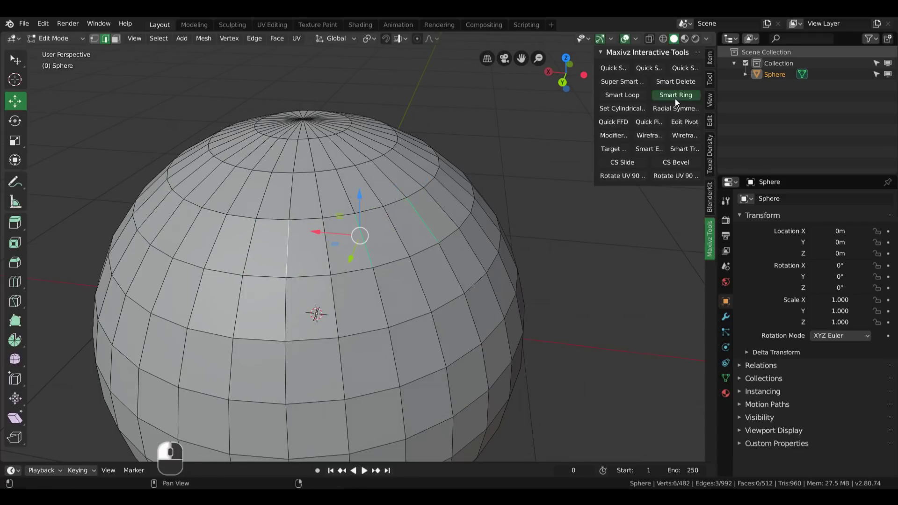
{"action": "middle_click_drag", "start_coordinate": [369, 187], "coordinate": [270, 178]}
- Cut diagonally across two adjoining faces on the front of the sphere with the Knife tool, and clear the selection
{"action": "key", "text": "a"}
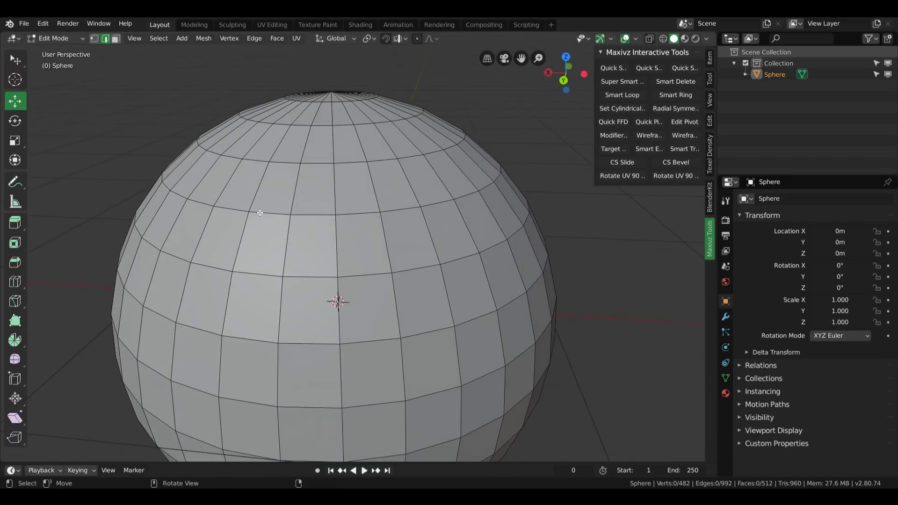
{"action": "key", "text": "k"}
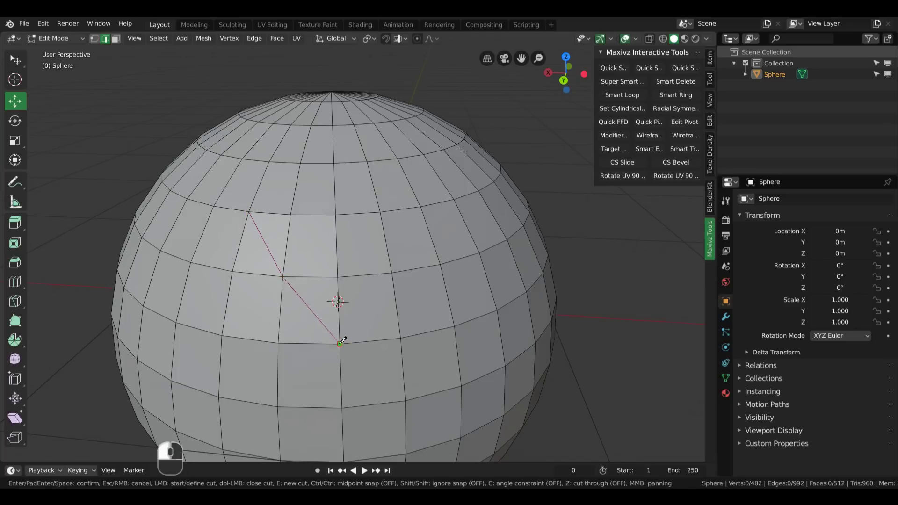
{"action": "key", "text": "Return"}
{"action": "scroll", "coordinate": [349, 249], "scroll_direction": "down", "scroll_amount": 1}
{"action": "middle_click_drag", "start_coordinate": [270, 211], "coordinate": [265, 226]}
{"action": "key", "text": "a"}
{"action": "scroll", "coordinate": [306, 244], "scroll_direction": "up", "scroll_amount": 1}
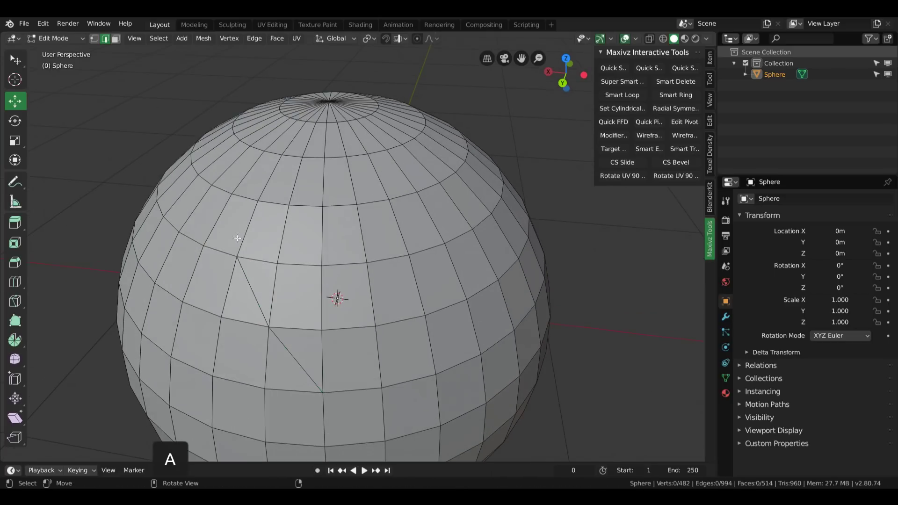
- Select two alternate vertical edges in the row beside the diagonal cut and extend the pattern with Smart Ring
{"action": "middle_click_drag", "start_coordinate": [319, 272], "coordinate": [336, 236]}
{"action": "left_click", "coordinate": [333, 238], "text": "shift"}
{"action": "left_click", "coordinate": [420, 237], "text": "shift"}
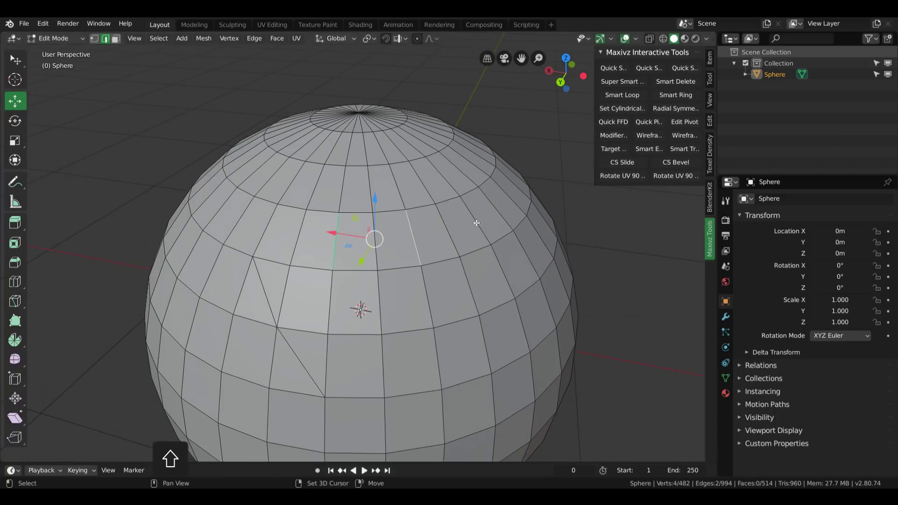
{"action": "left_click", "coordinate": [675, 95]}
{"action": "middle_click_drag", "start_coordinate": [360, 229], "coordinate": [288, 172]}
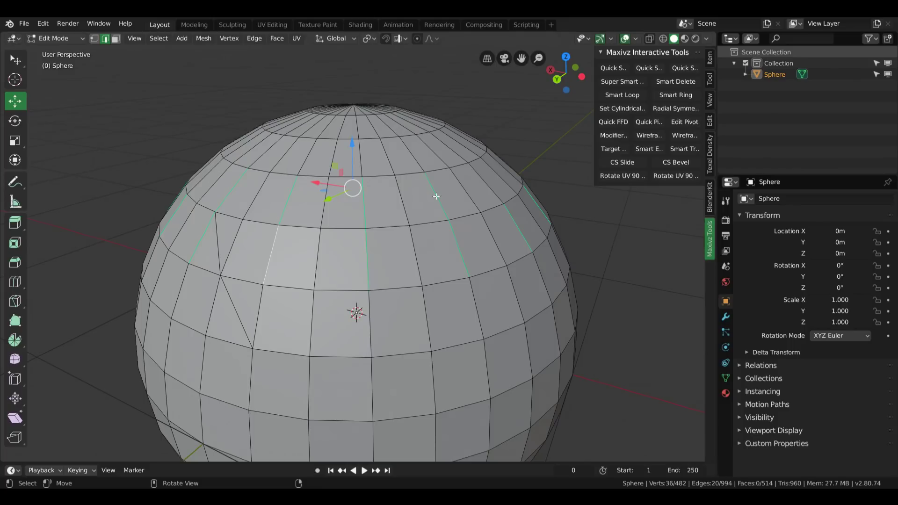
{"action": "middle_click_drag", "start_coordinate": [427, 192], "coordinate": [463, 220]}
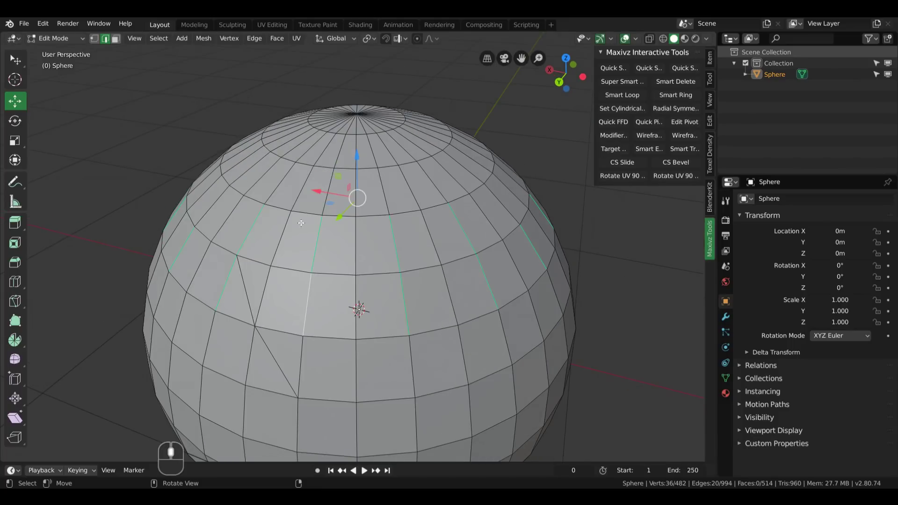
- Clear the current selection and select a full vertical edge loop on the sphere beside the diagonal cut
{"action": "middle_click_drag", "start_coordinate": [354, 206], "coordinate": [394, 207]}
{"action": "key", "text": "a"}
{"action": "scroll", "coordinate": [417, 243], "scroll_direction": "down", "scroll_amount": 1}
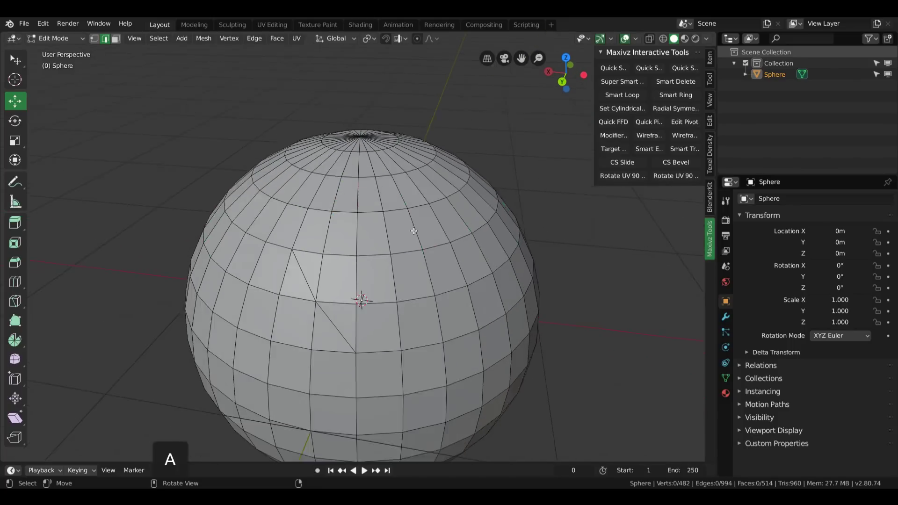
{"action": "middle_click_drag", "start_coordinate": [393, 280], "coordinate": [411, 255]}
{"action": "middle_click_drag", "start_coordinate": [411, 255], "coordinate": [375, 253], "text": "shift"}
{"action": "scroll", "coordinate": [457, 264], "scroll_direction": "up", "scroll_amount": 1}
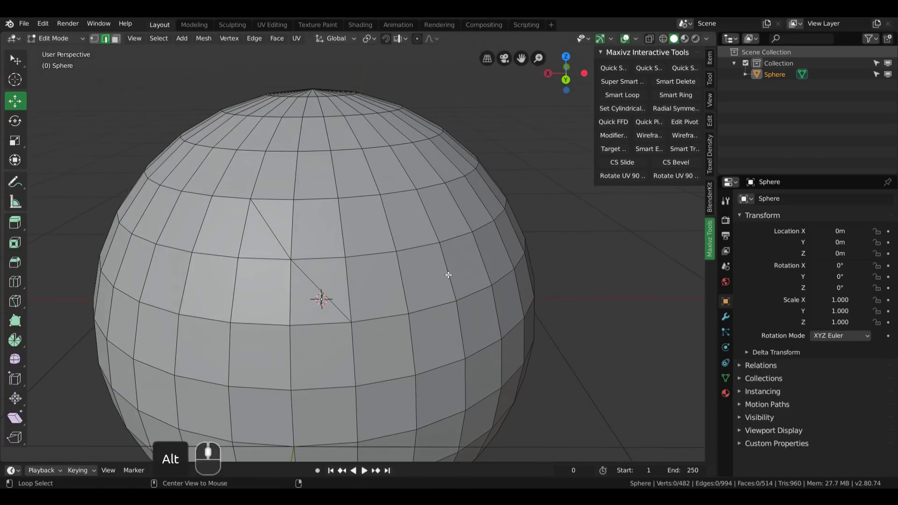
{"action": "middle_click_drag", "start_coordinate": [448, 275], "coordinate": [414, 262], "text": "shift"}
{"action": "scroll", "coordinate": [393, 262], "scroll_direction": "down", "scroll_amount": 1}
{"action": "middle_click_drag", "start_coordinate": [413, 262], "coordinate": [447, 266]}
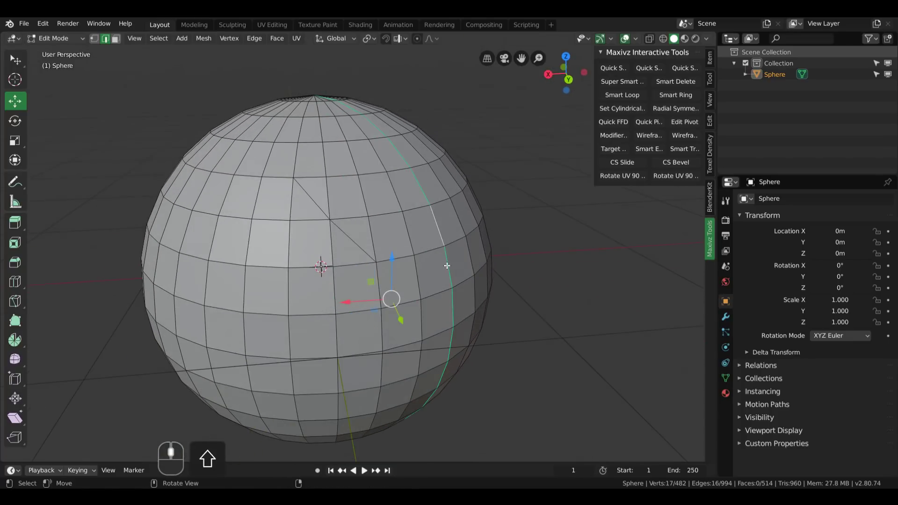
- Try CS Bevel and Radial Symmetry on the selected vertical edge loop of the sphere
{"action": "left_click", "coordinate": [674, 162]}
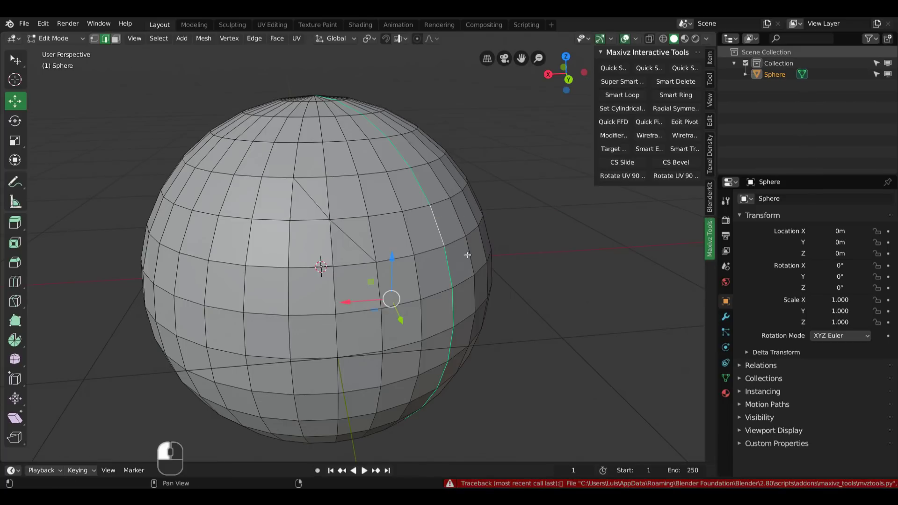
{"action": "left_click", "coordinate": [666, 113]}
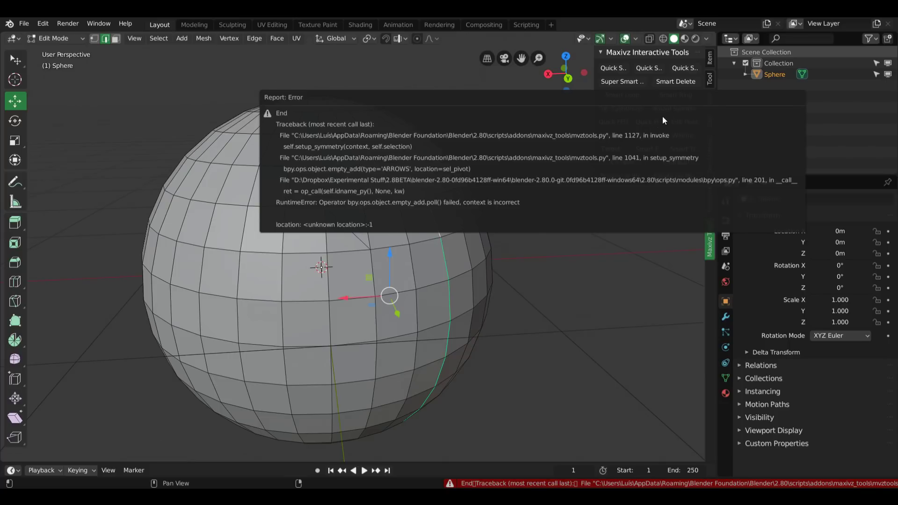
{"action": "middle_click_drag", "start_coordinate": [473, 198], "coordinate": [367, 204]}
{"action": "scroll", "coordinate": [393, 215], "scroll_direction": "down", "scroll_amount": 2}
{"action": "mouse_move", "coordinate": [401, 230]}
{"action": "middle_mouse_down", "text": "shift"}
{"action": "mouse_move", "coordinate": [417, 233]}
{"action": "mouse_move", "coordinate": [381, 255]}
{"action": "mouse_move", "coordinate": [385, 206]}
{"action": "mouse_move", "coordinate": [337, 206]}
{"action": "mouse_move", "coordinate": [420, 240]}
{"action": "mouse_move", "coordinate": [400, 243]}
{"action": "middle_mouse_up", "text": "shift"}
{"action": "scroll", "coordinate": [357, 211], "scroll_direction": "up", "scroll_amount": 1}
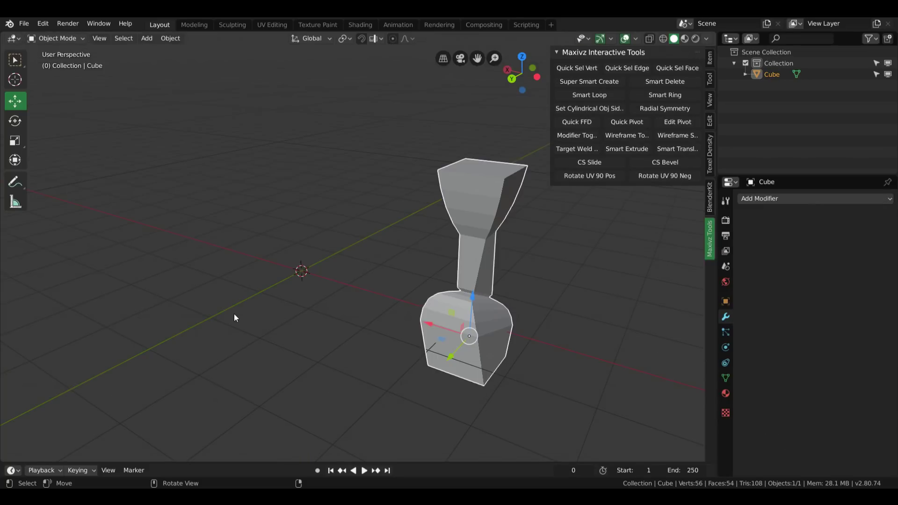
{"action": "middle_click_drag", "start_coordinate": [235, 314], "coordinate": [252, 275]}
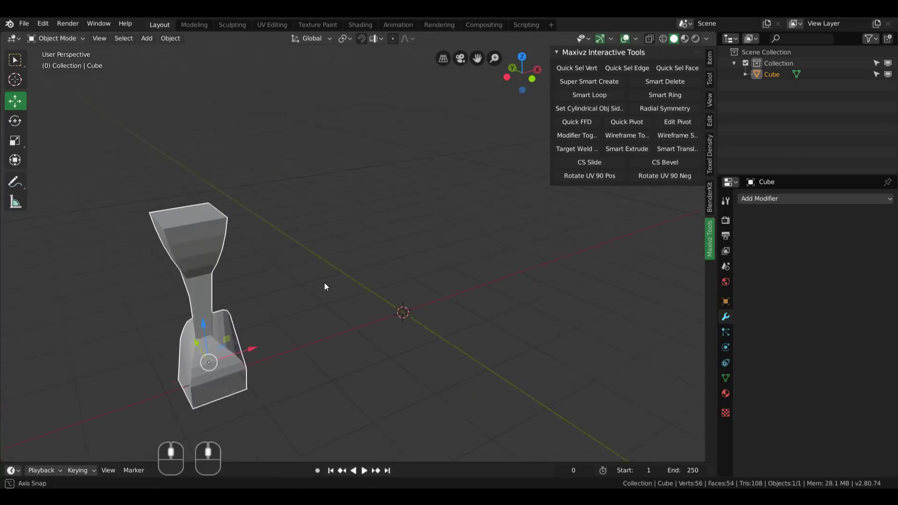